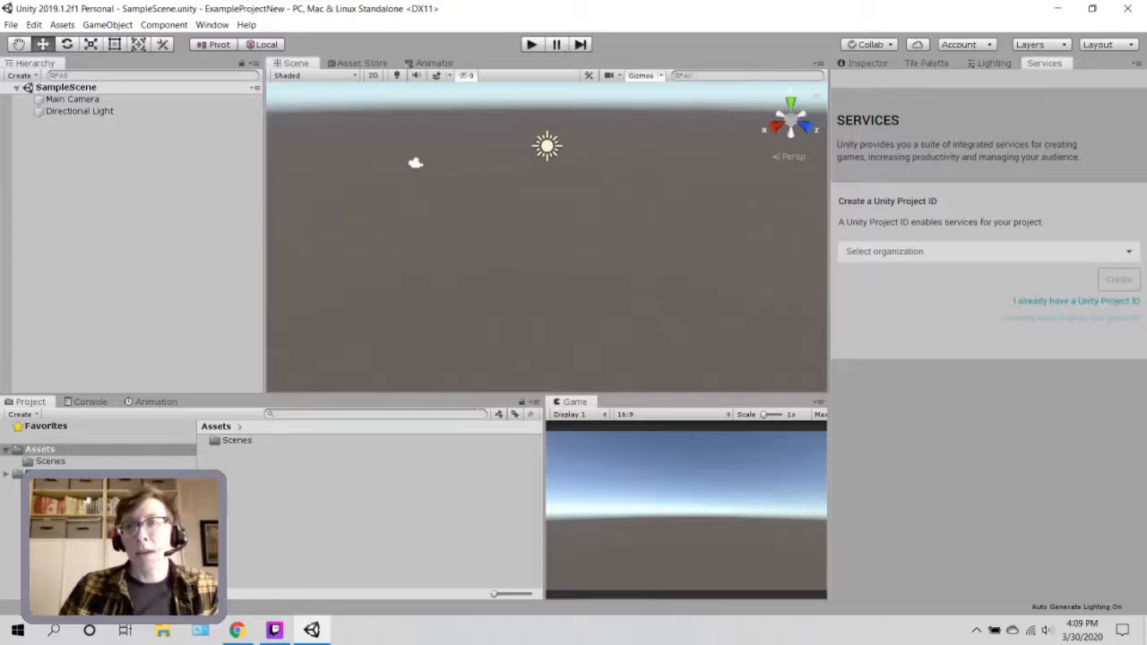
From the Collaborate panel, create a Unity Project ID for ExampleProjectNew under your own organization.
click(869, 44)
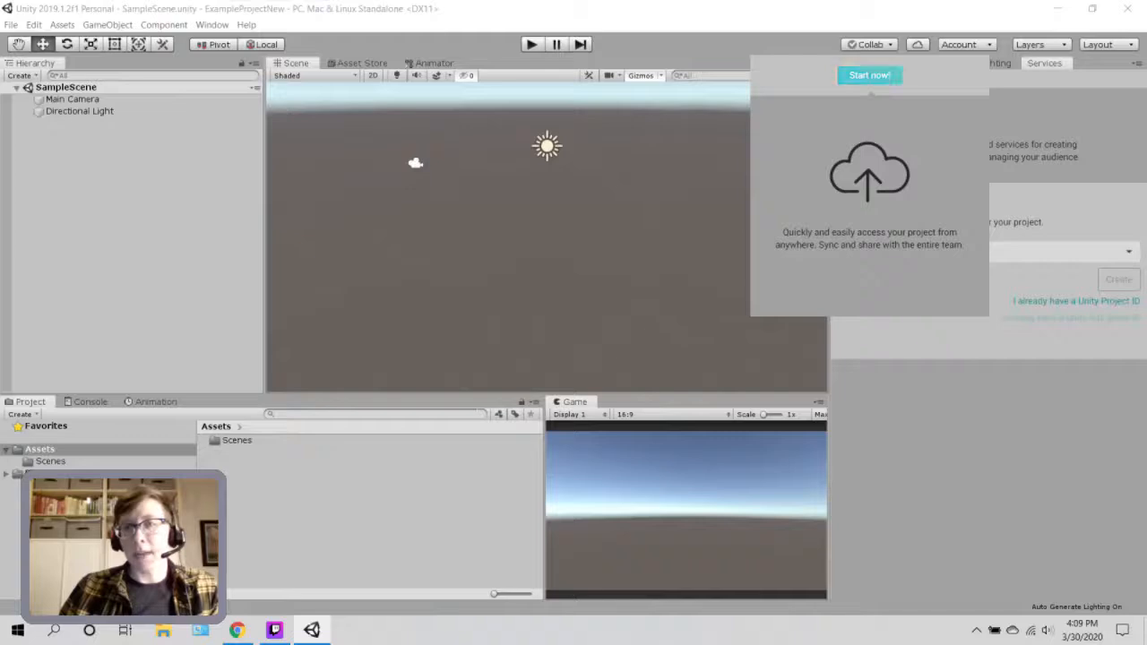
click(868, 76)
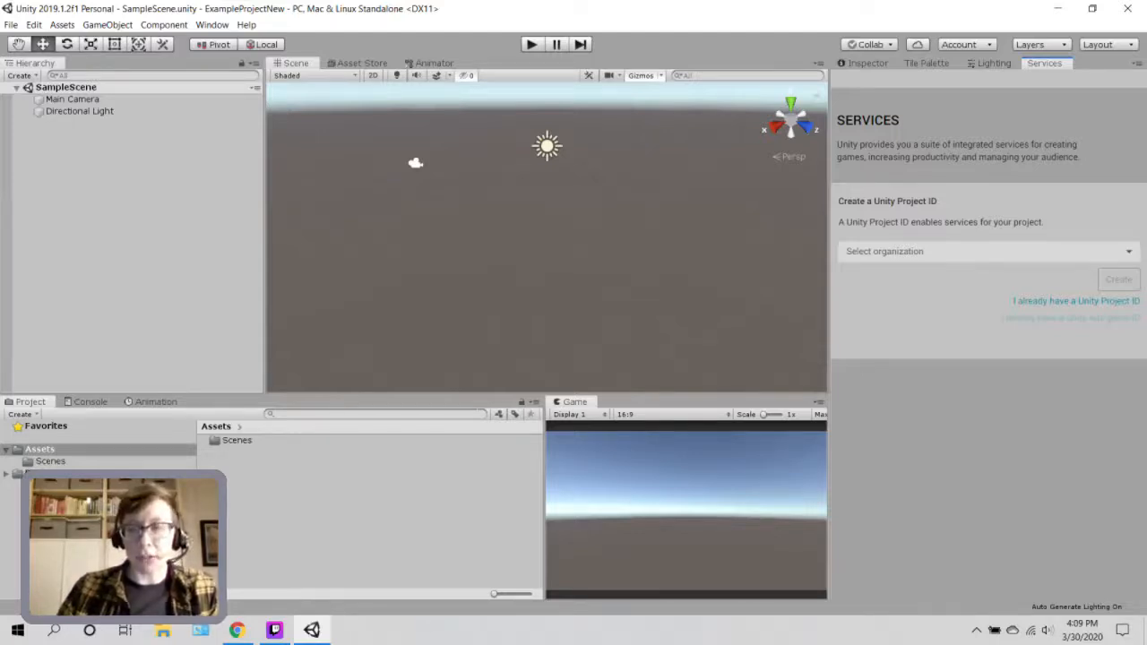
click(988, 252)
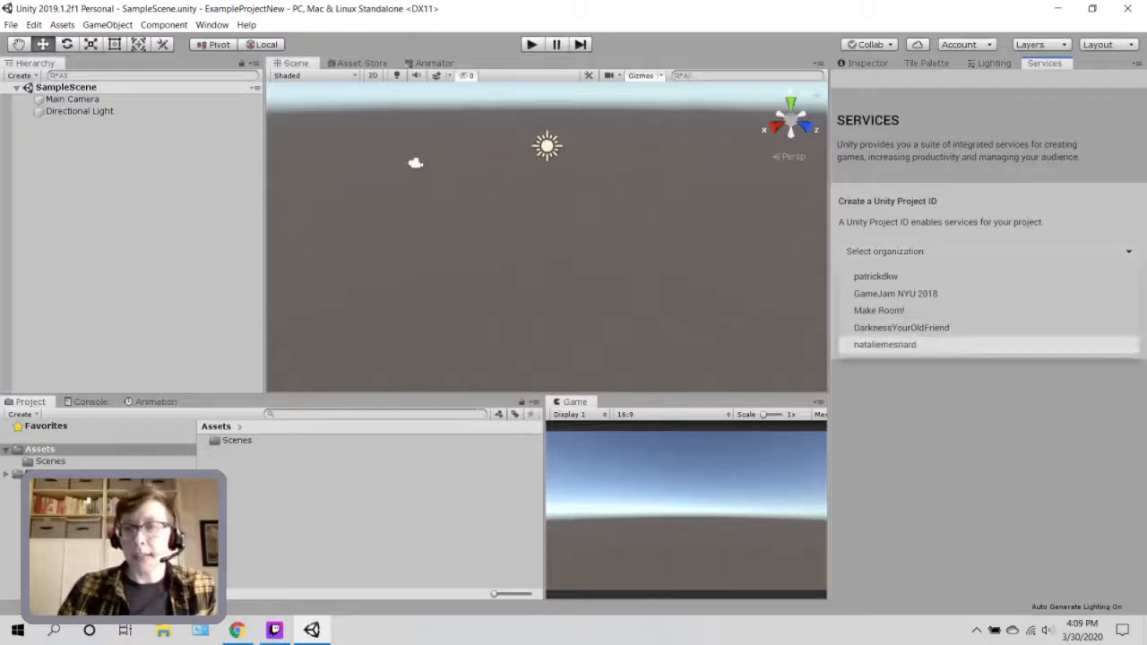
click(884, 344)
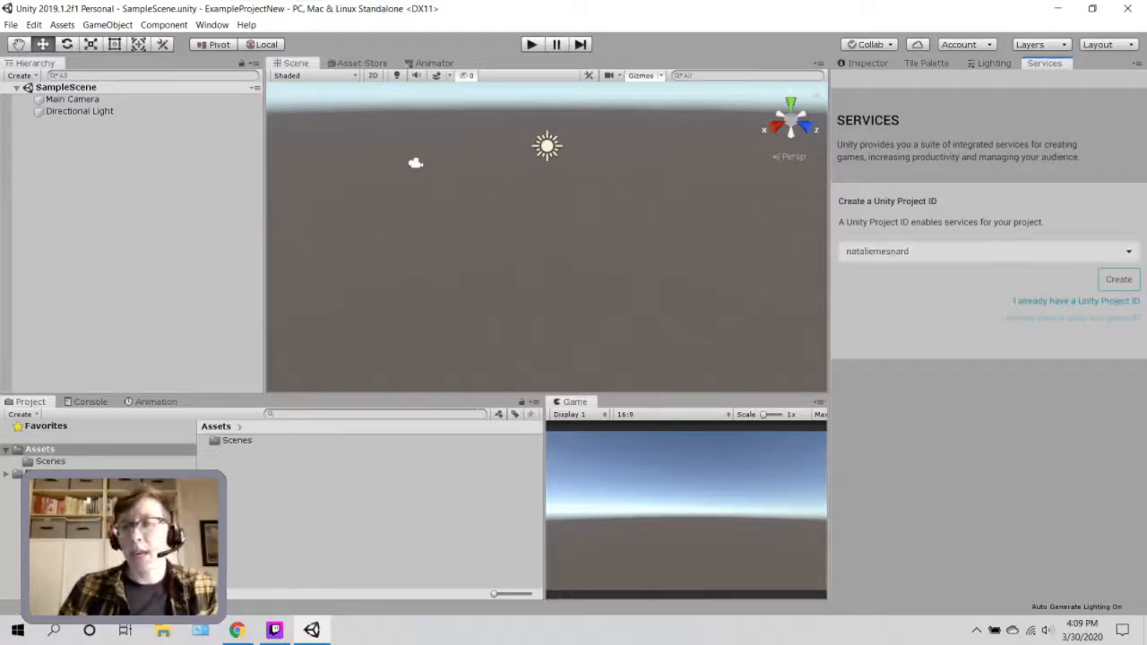
click(1118, 279)
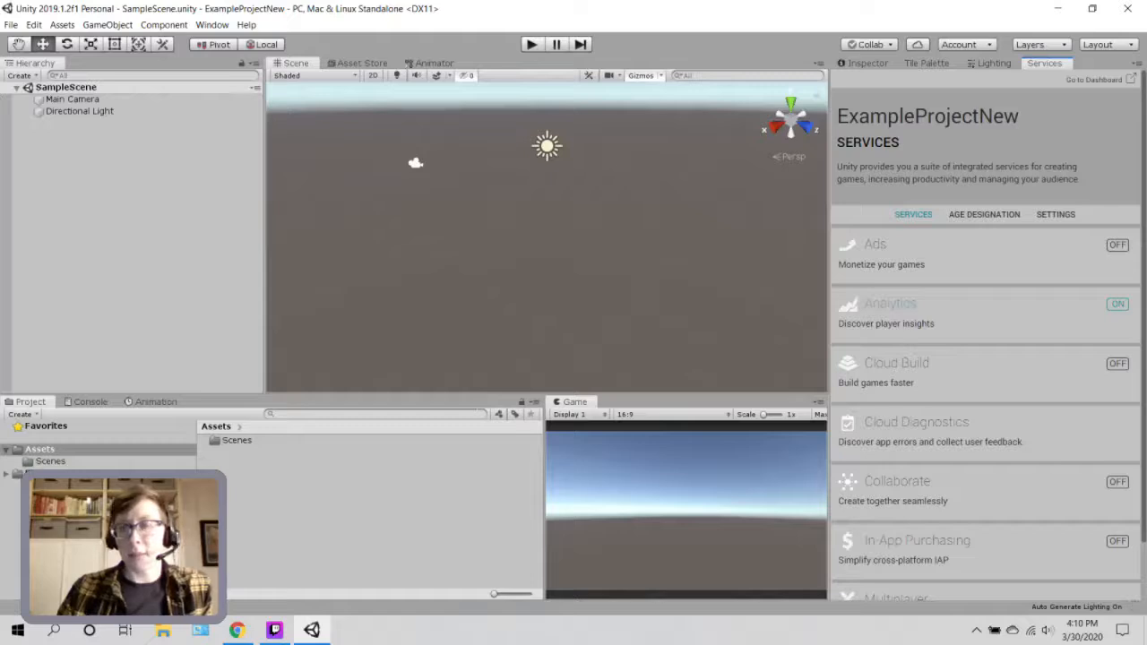
Enable Collaborate for ExampleProjectNew from the Collab toolbar panel.
click(869, 44)
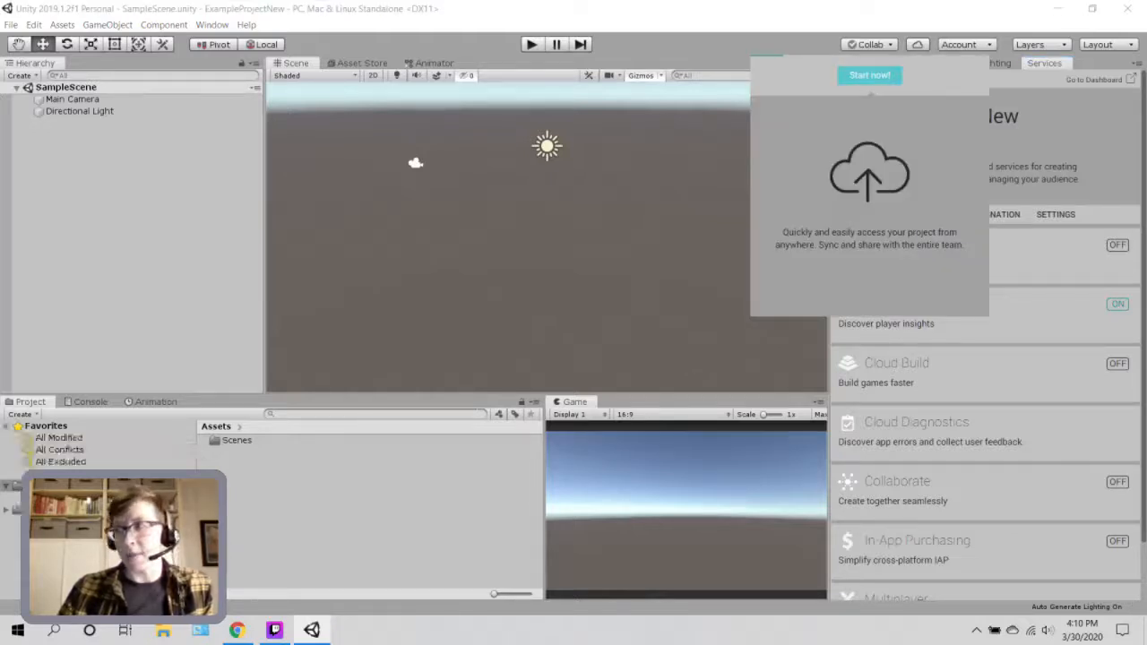
click(869, 74)
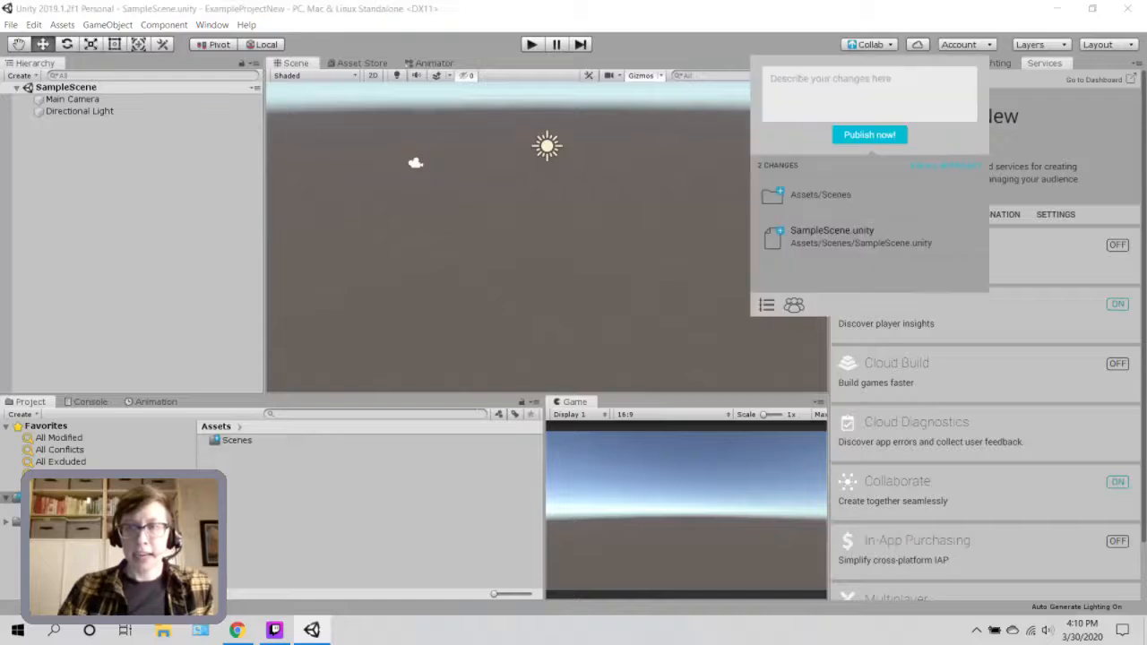
Publish the two pending changes with the description 'Initial commit' and dismiss the Collab popup.
click(830, 83)
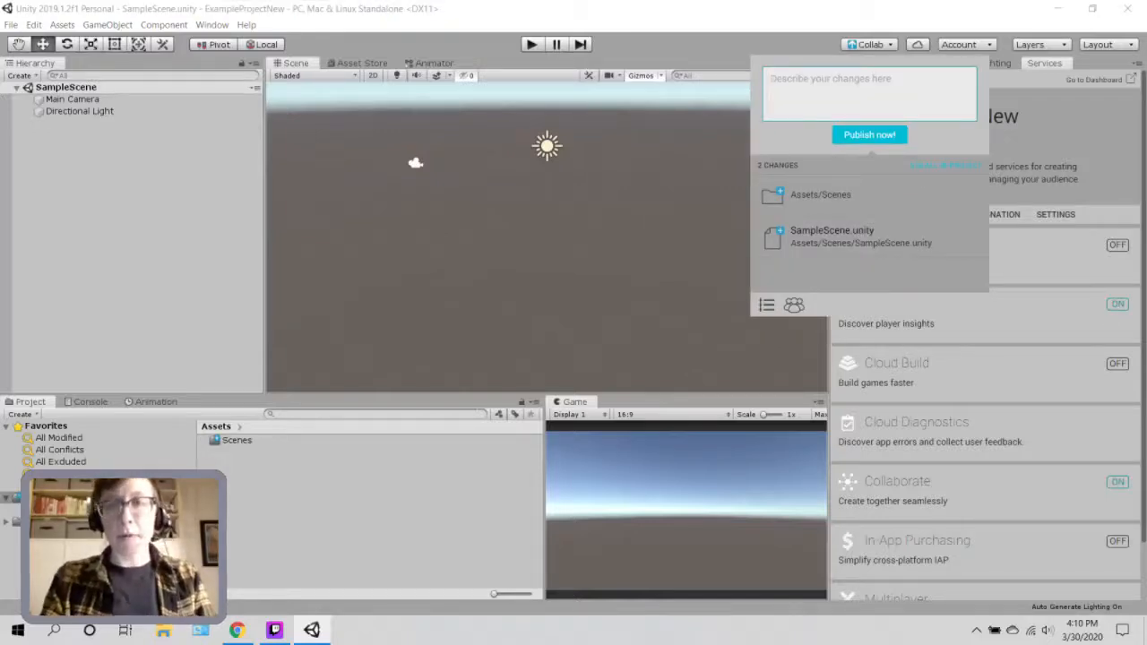
text(Initial com)
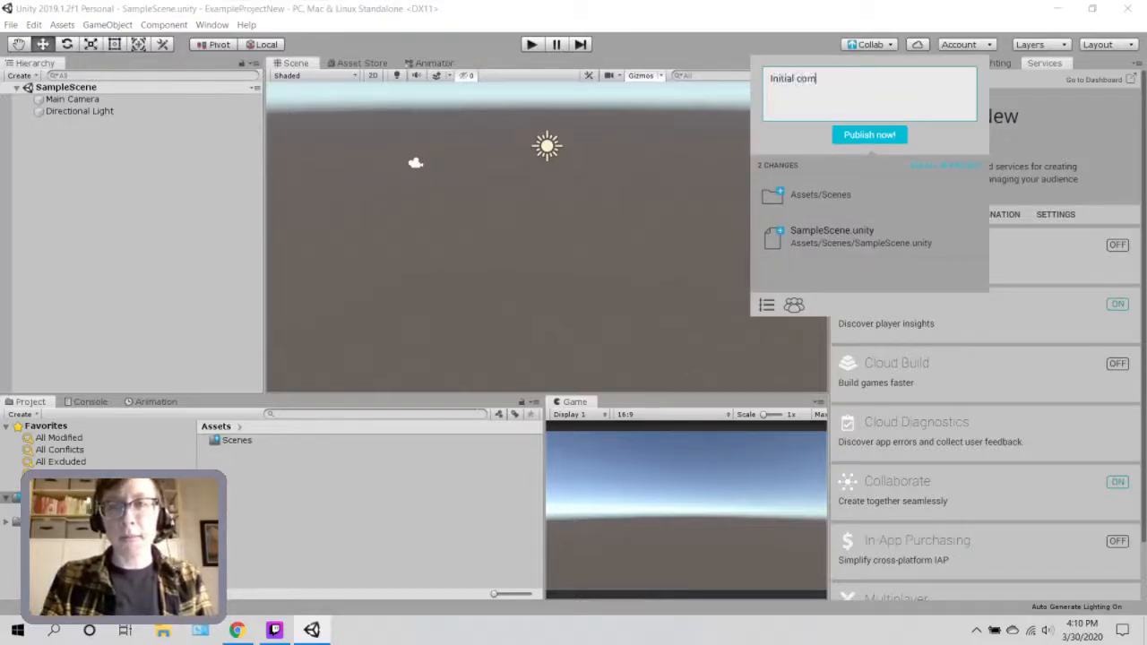
text(mit.)
click(869, 135)
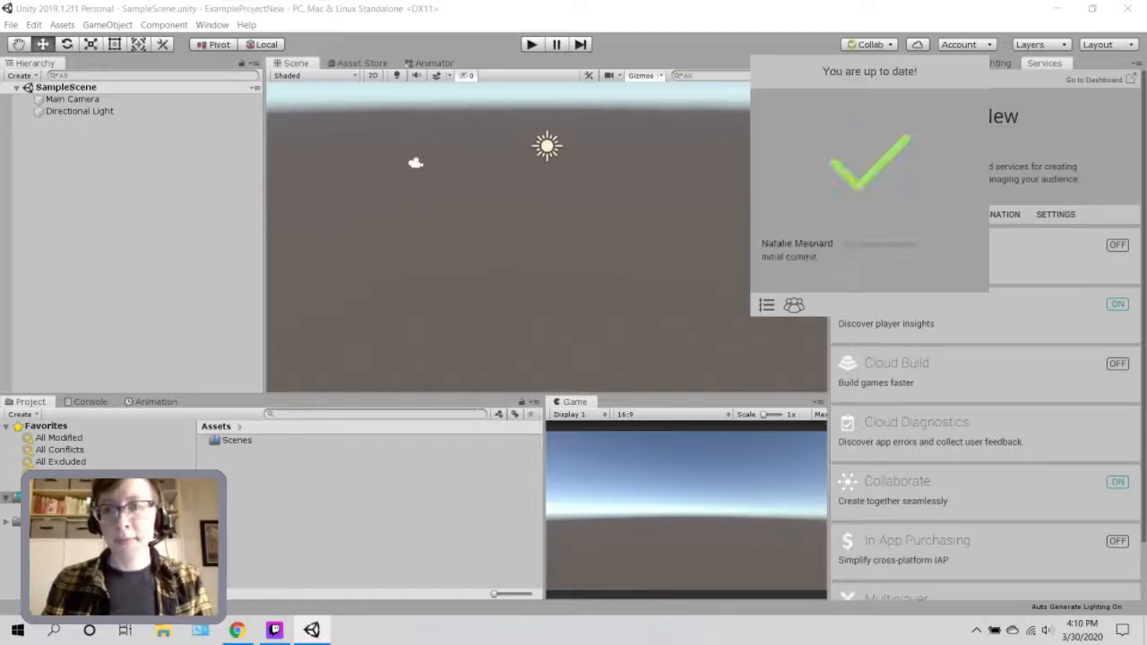
key(Escape)
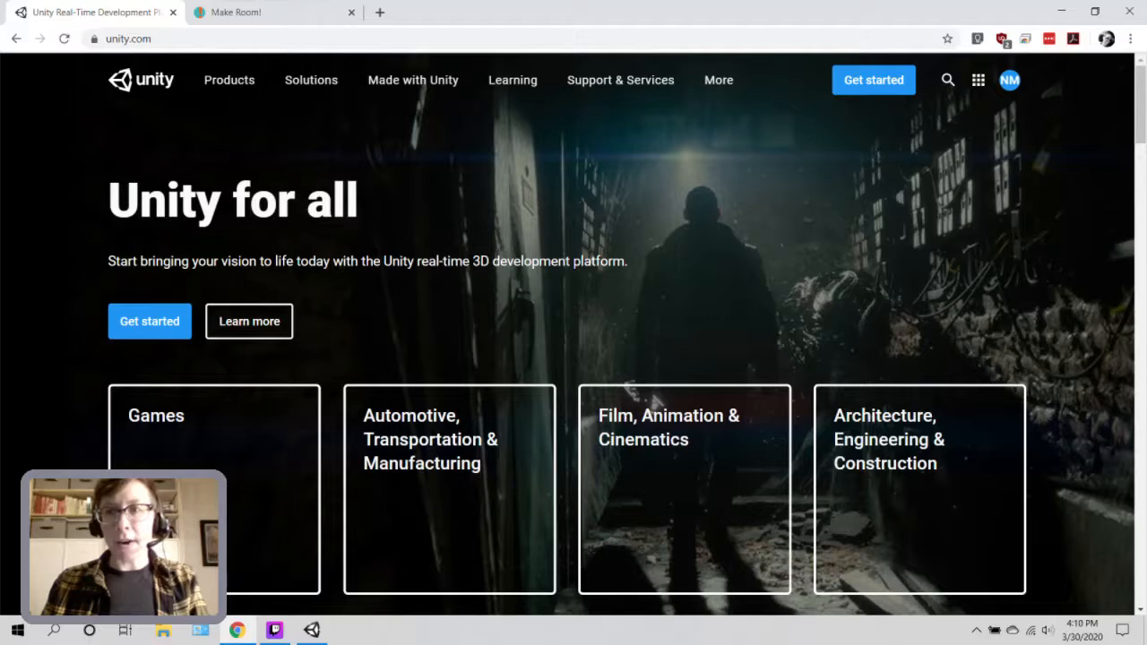
Sign out of the current Unity ID and sign back in using the saved login.
click(1010, 81)
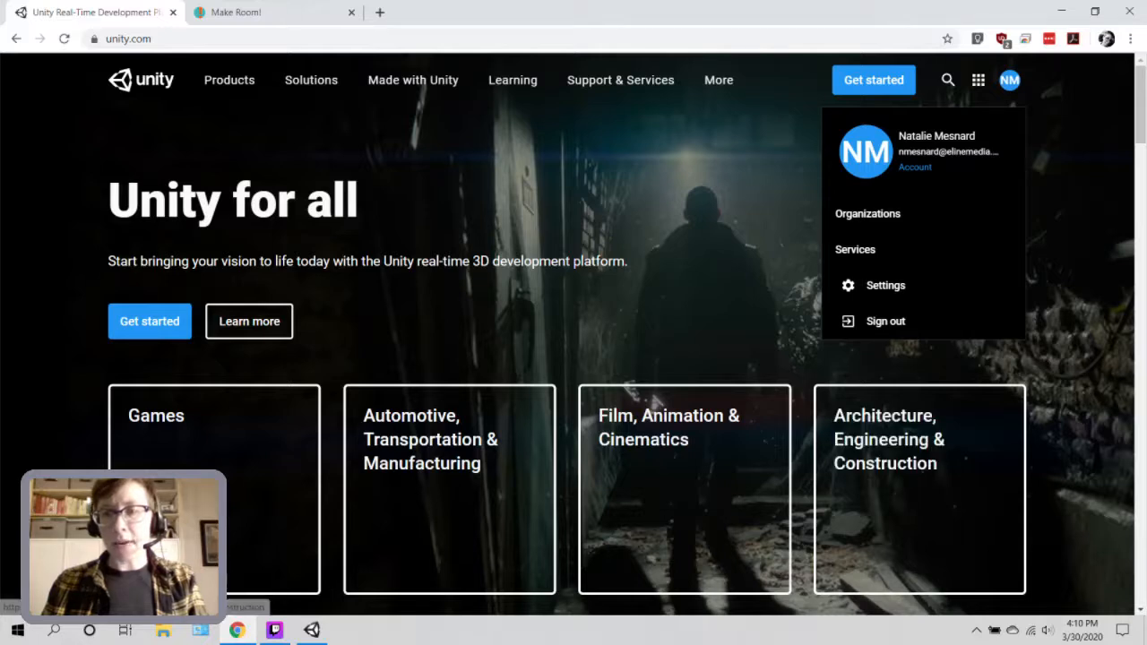
click(885, 322)
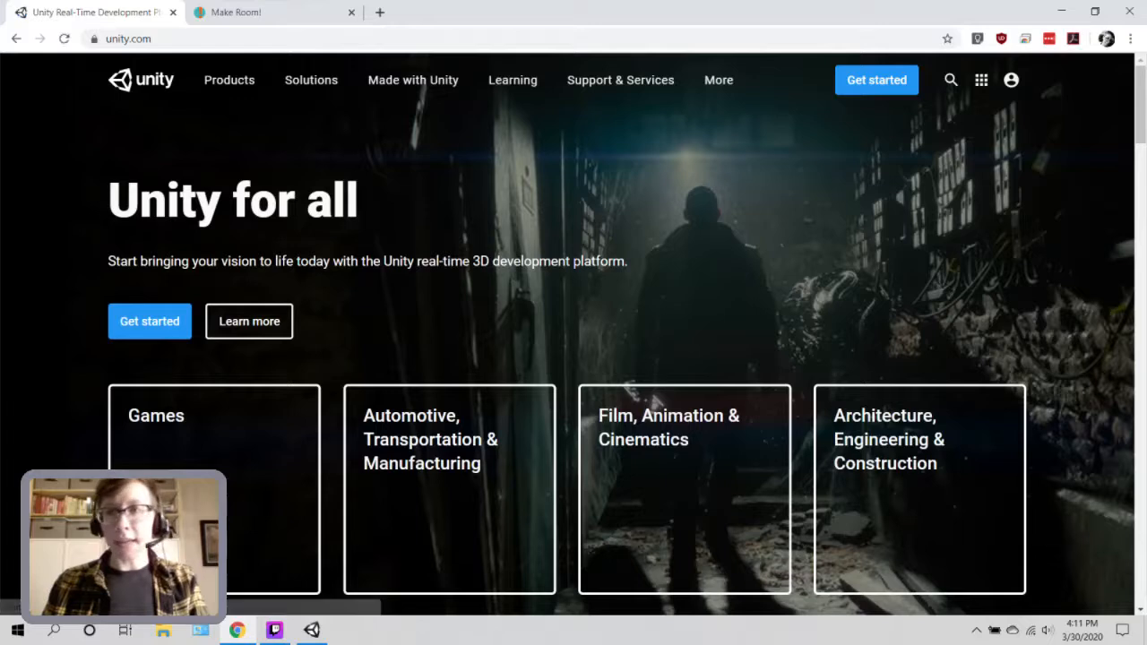
click(1011, 80)
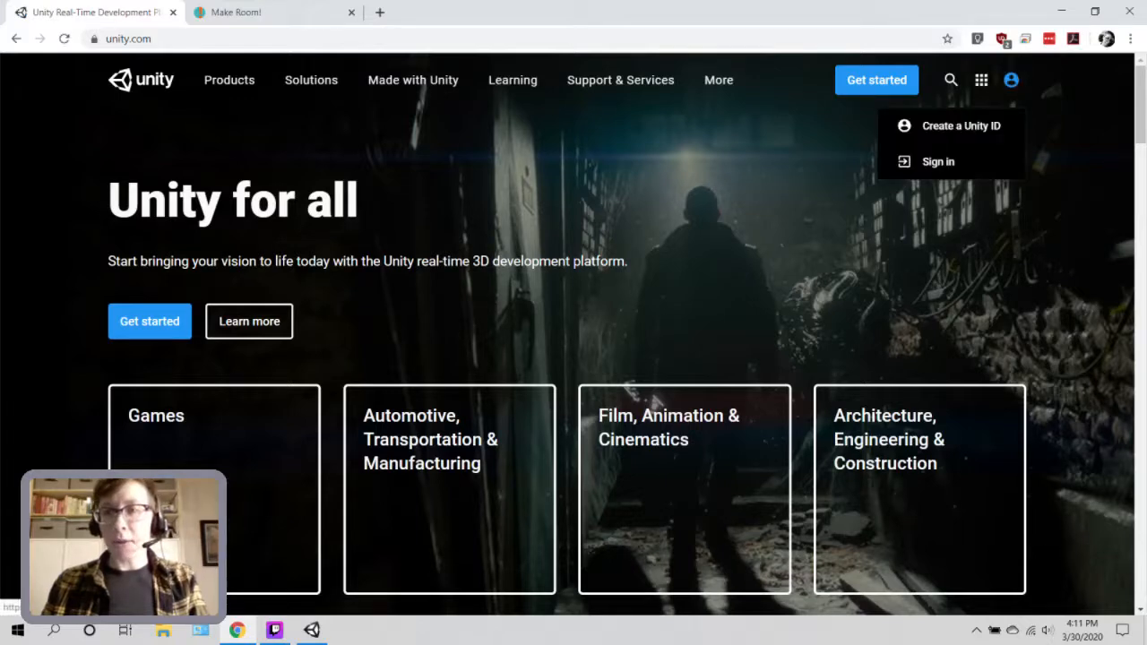
click(938, 162)
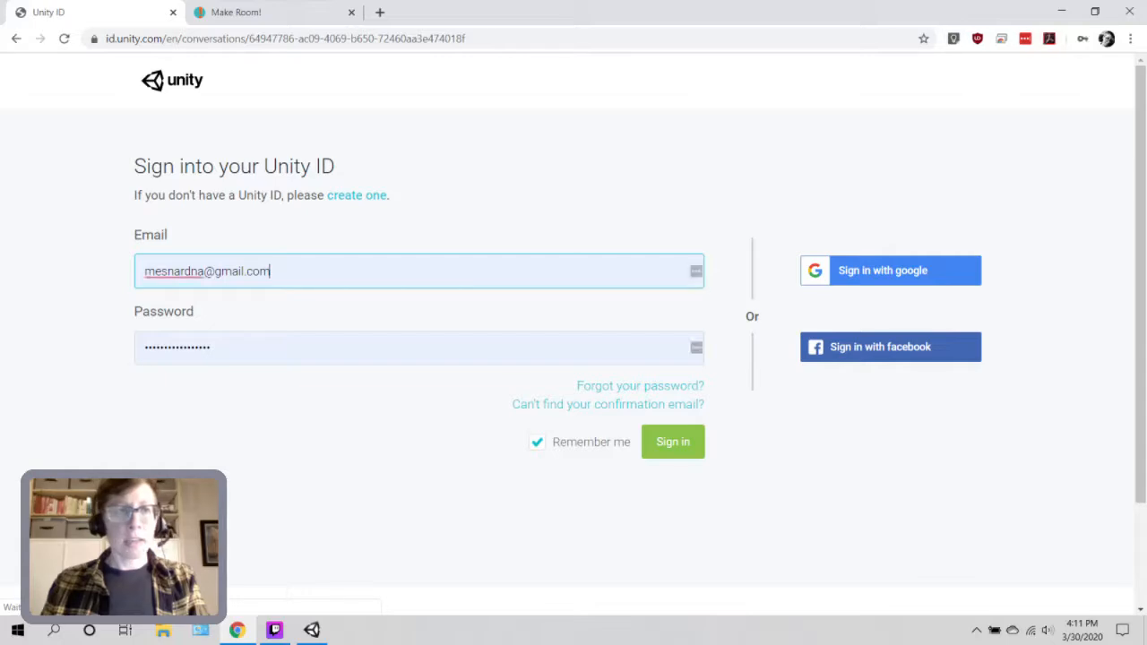
click(271, 272)
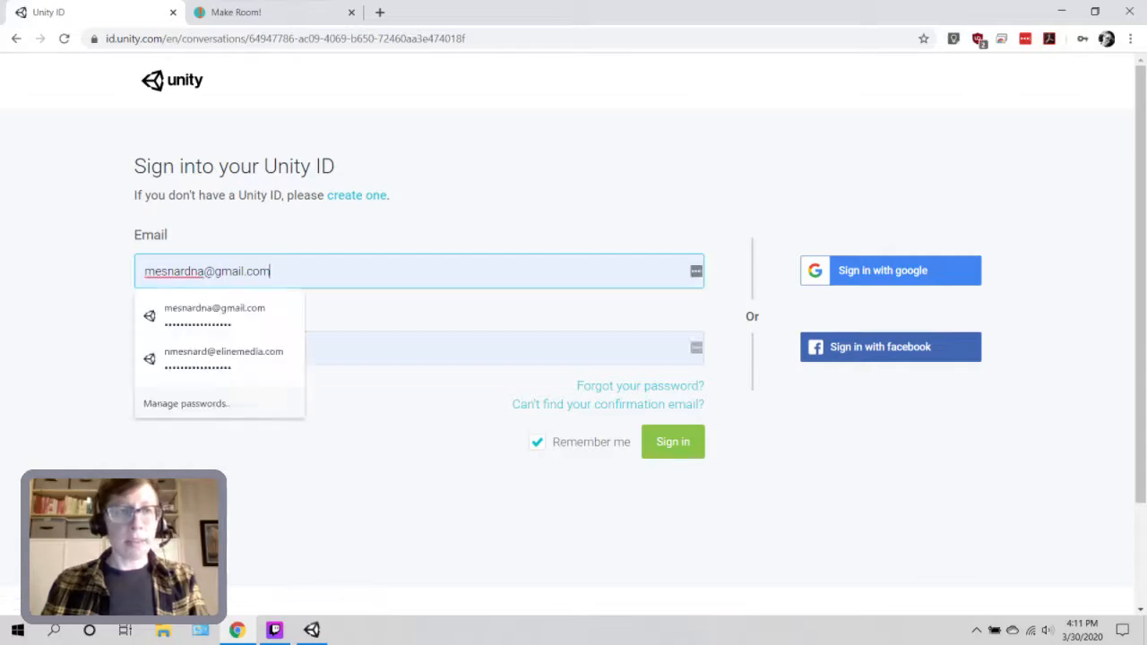
key(ctrl+a)
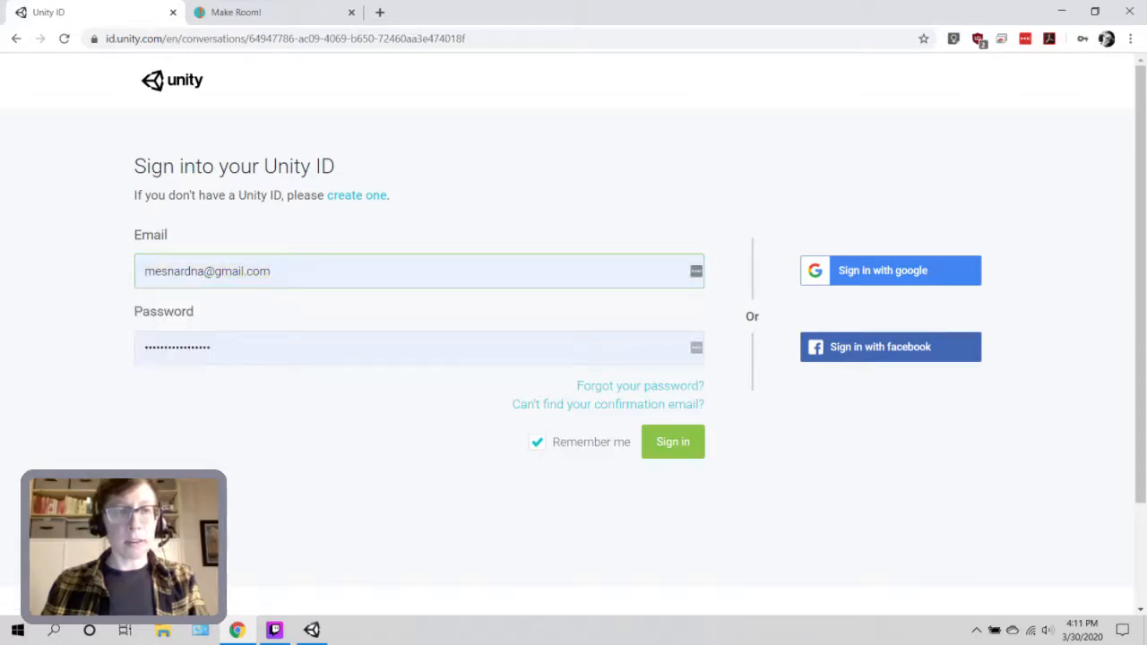
click(271, 271)
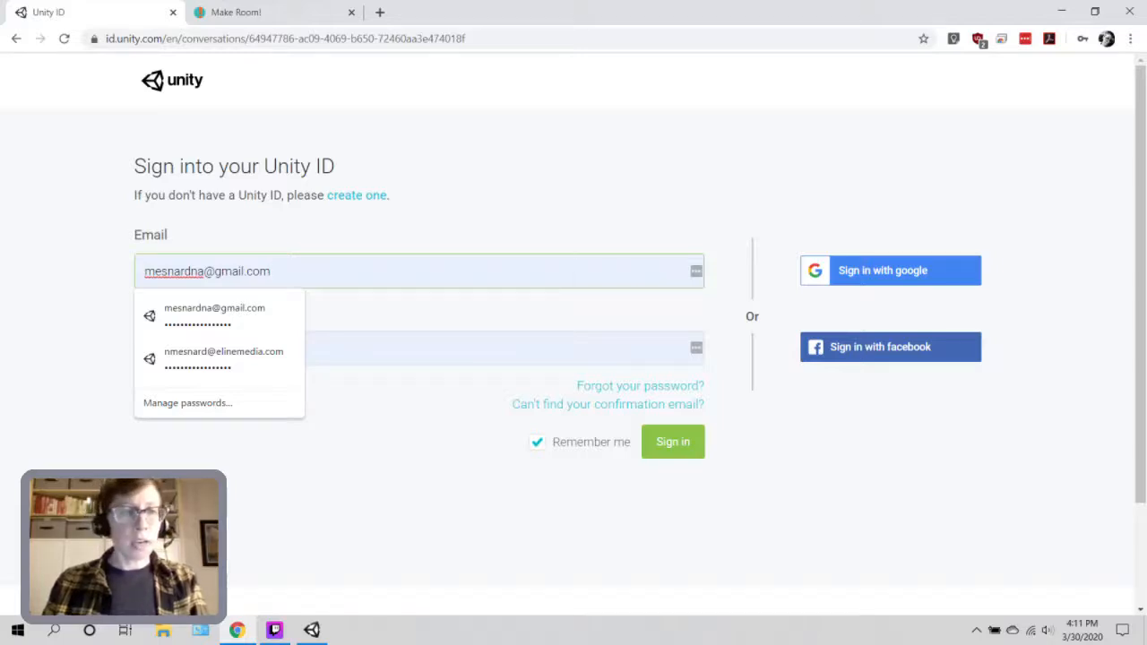
click(215, 315)
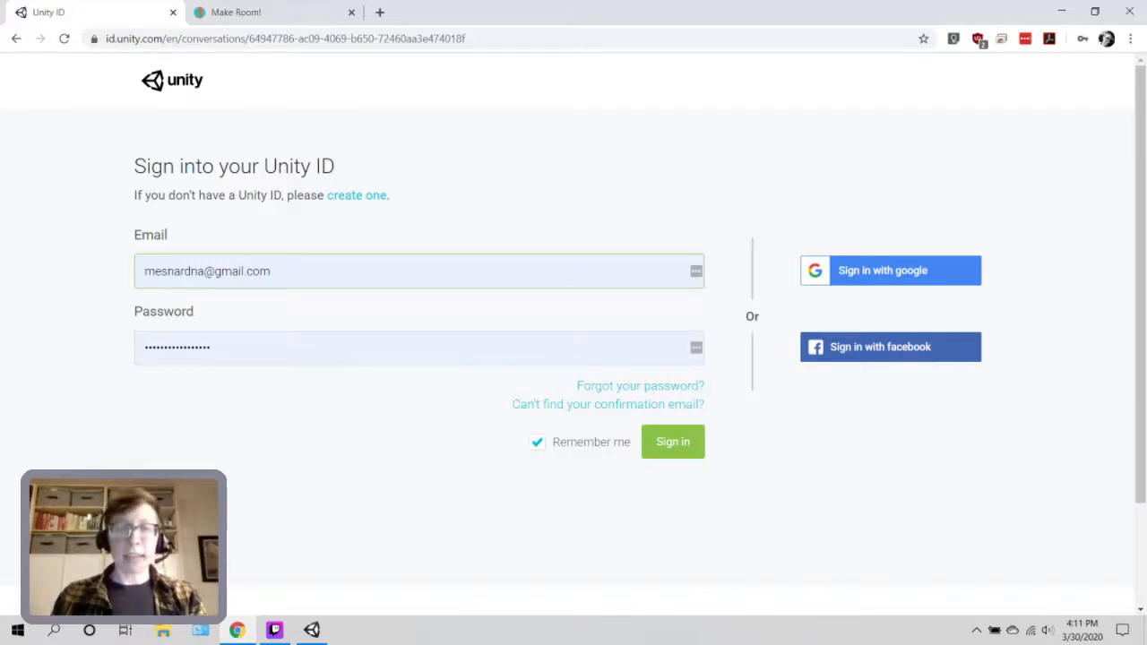
click(672, 442)
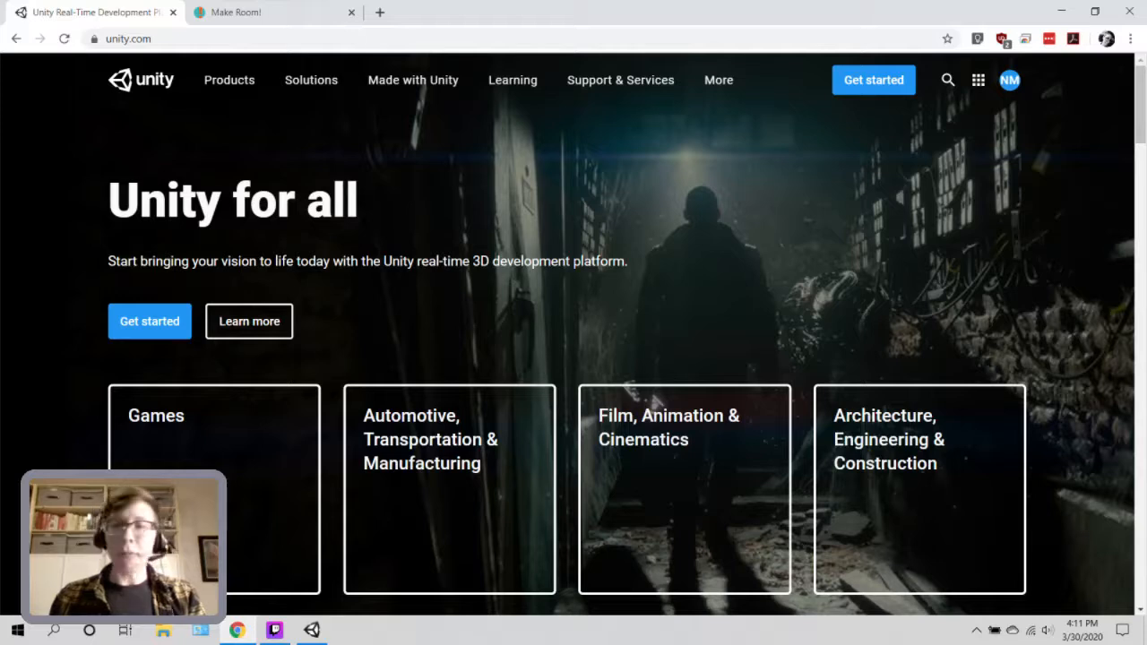
Open your personal organization from the Organizations list in the account menu.
click(1010, 80)
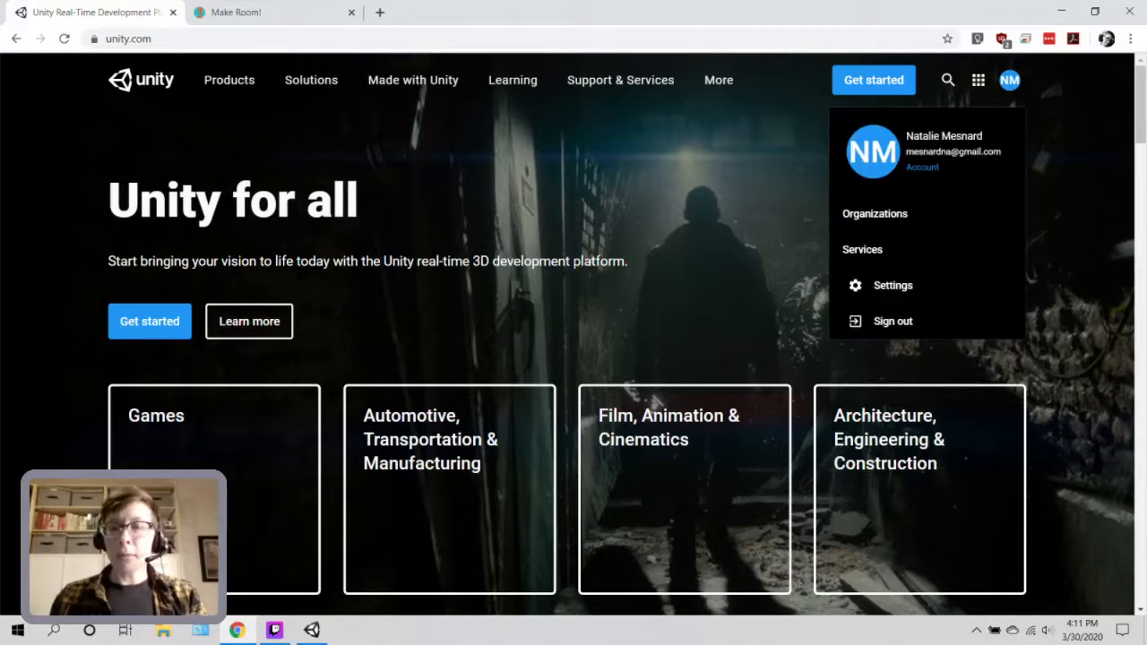
click(892, 320)
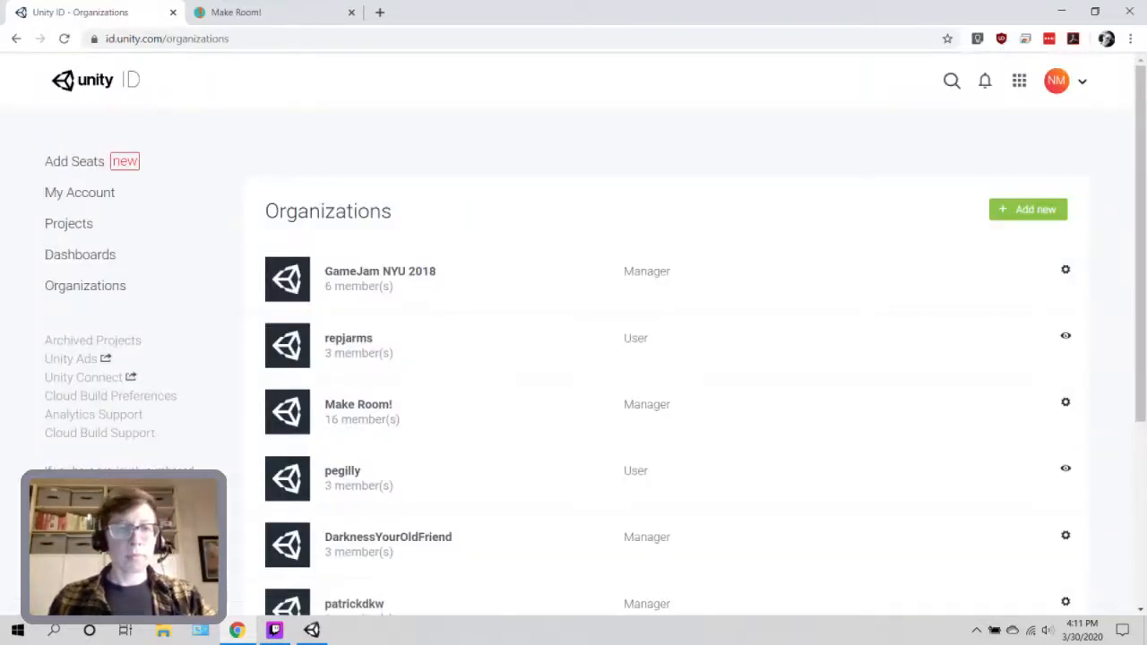
scroll(627, 404, down, 2)
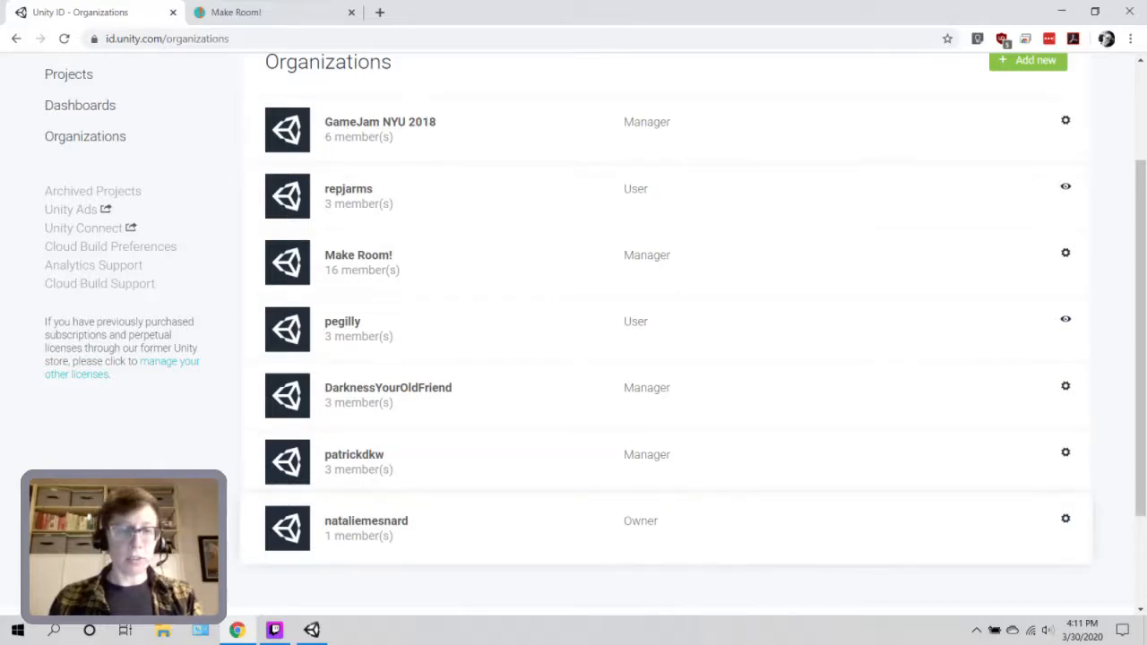
click(366, 520)
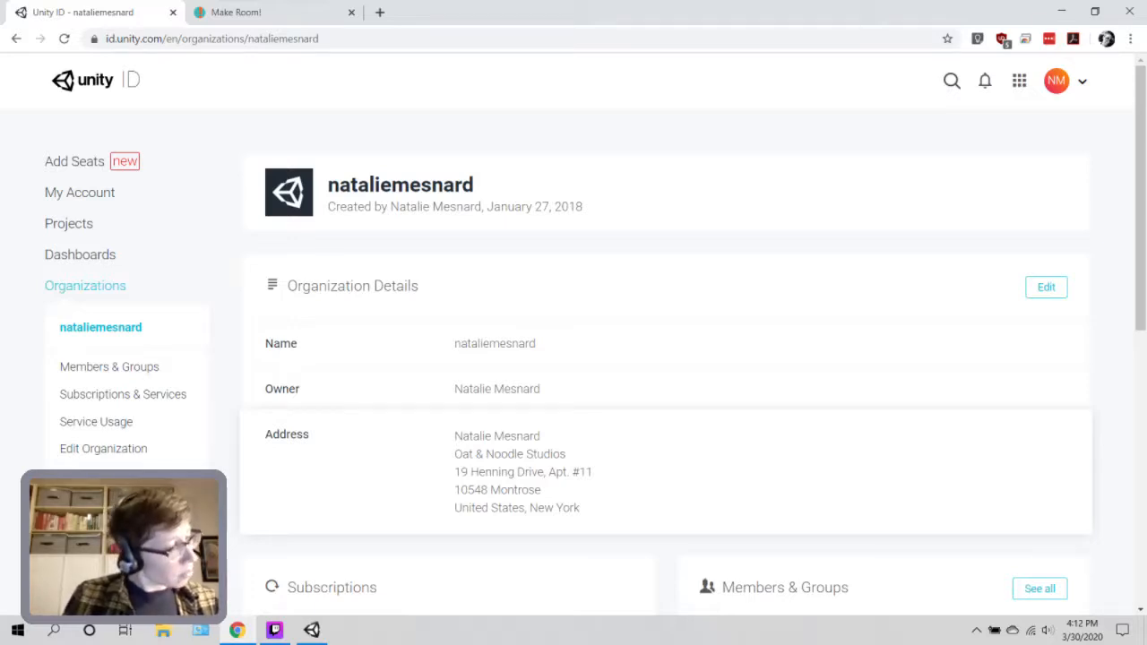
scroll(665, 359, down, 1)
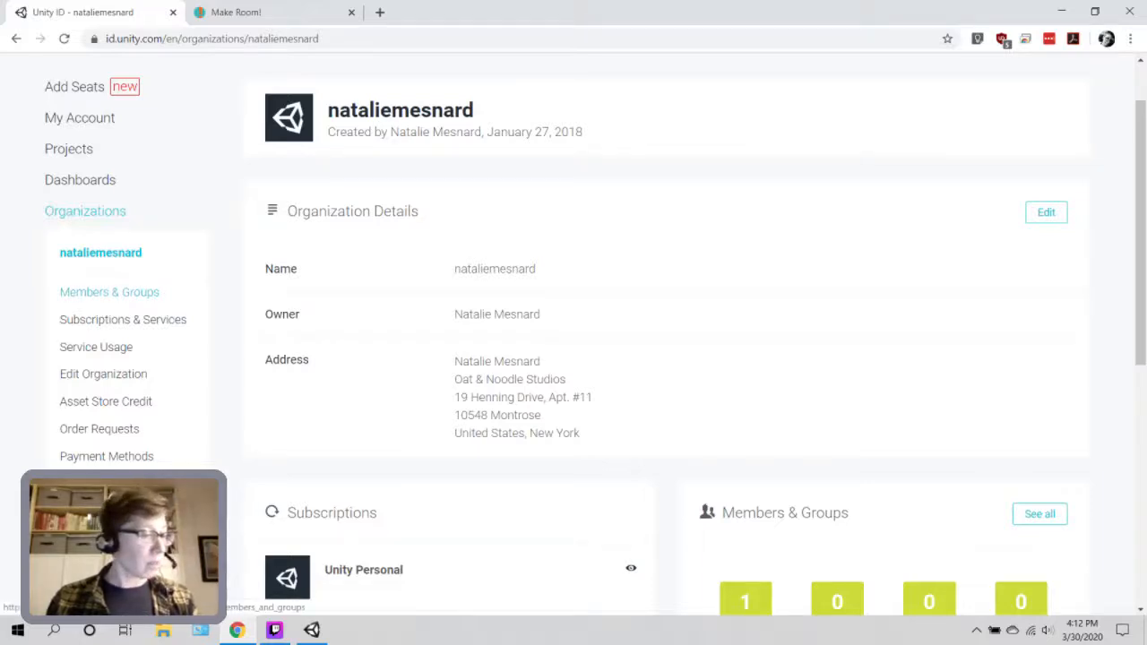
Invite the teammate's e-mail address to the organization with the user role.
click(109, 292)
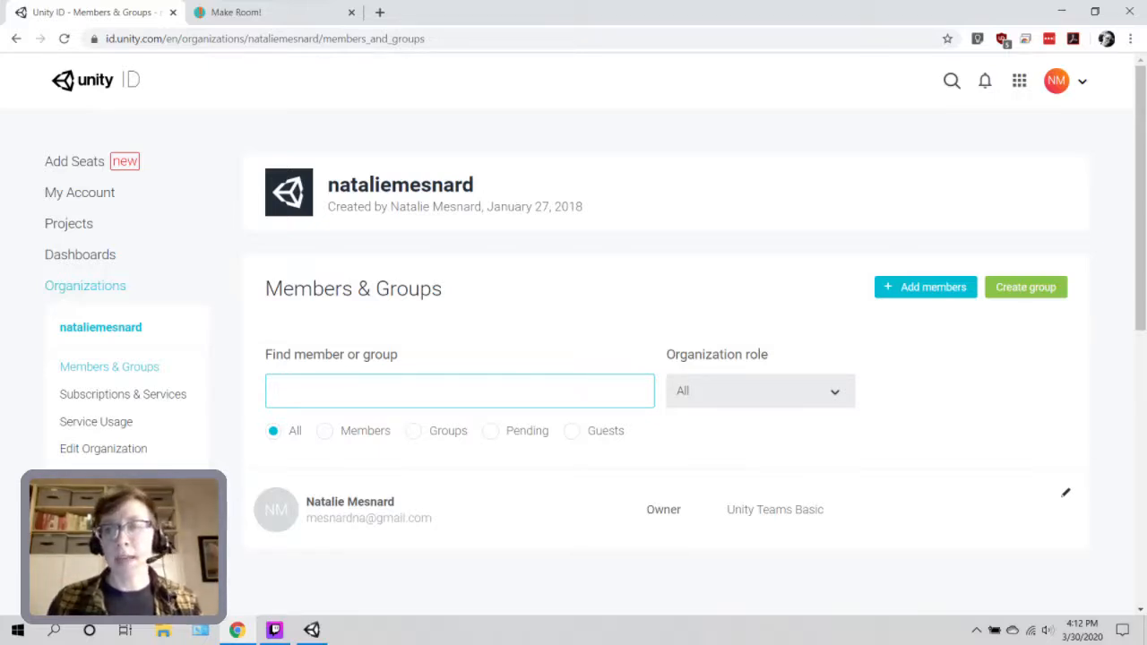
click(925, 287)
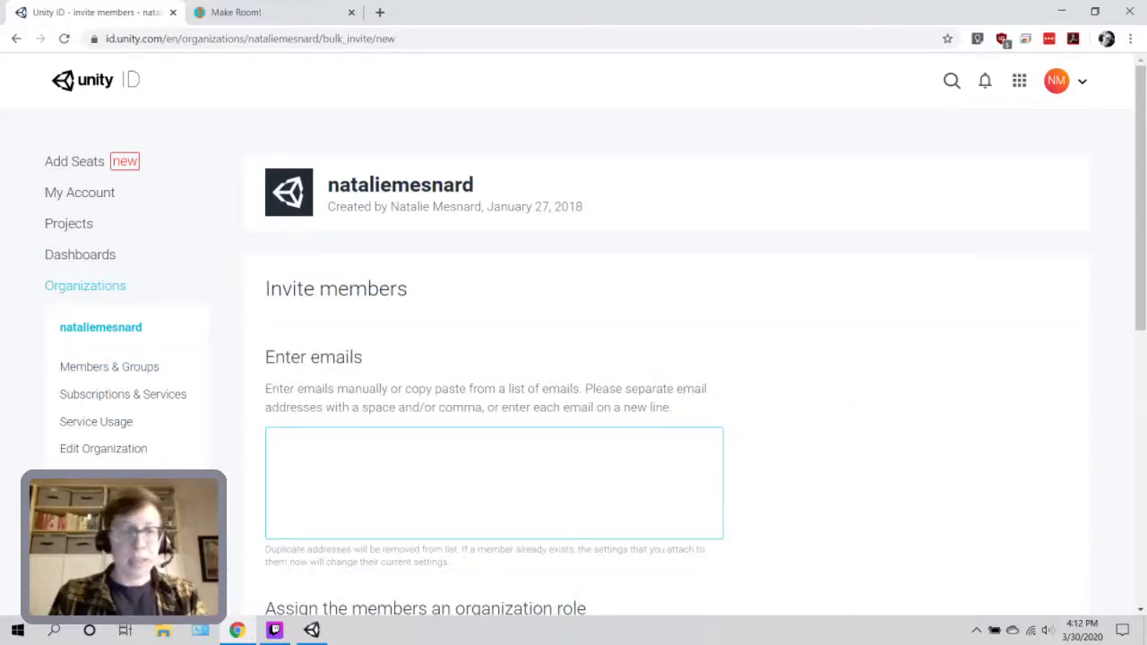
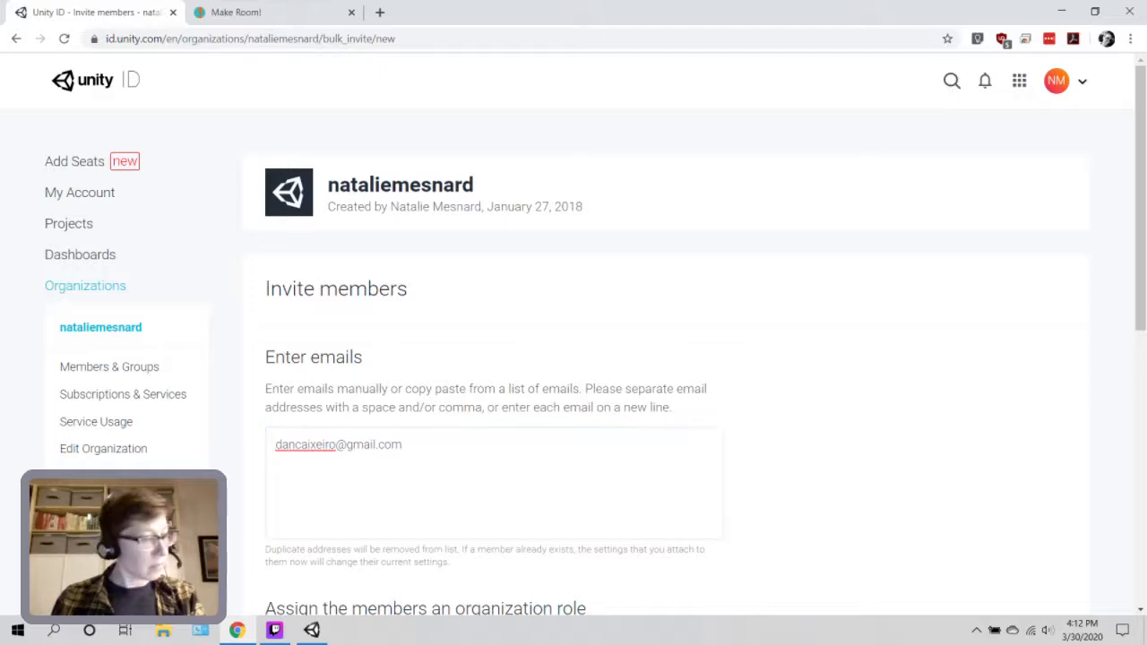
scroll(596, 335, down, 3)
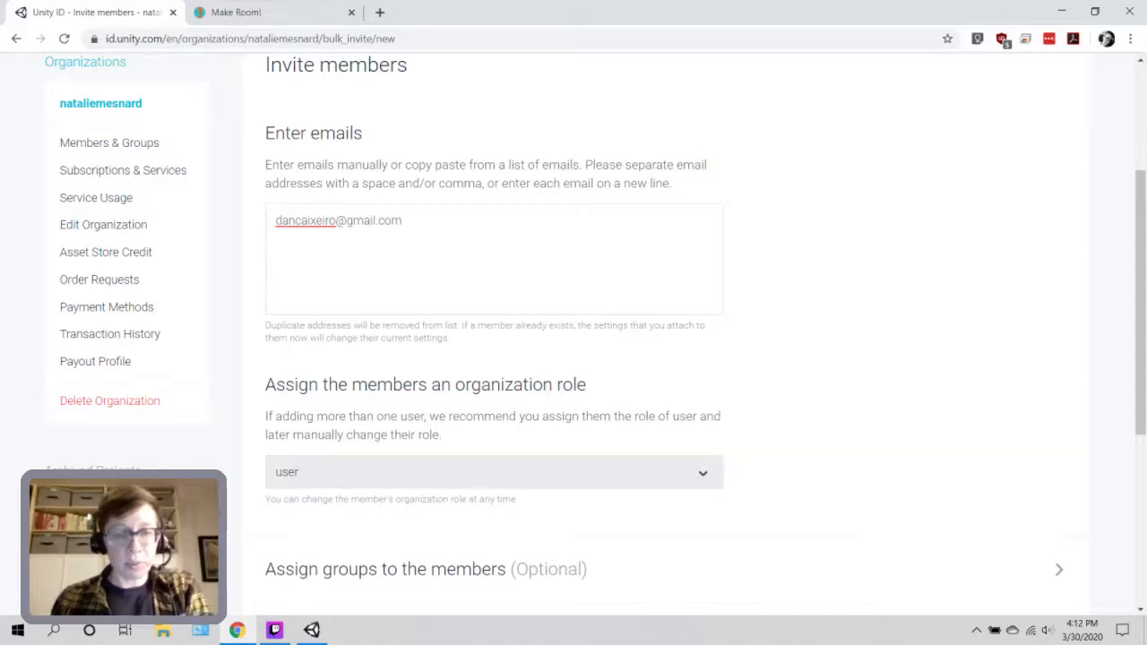
scroll(573, 341, down, 2)
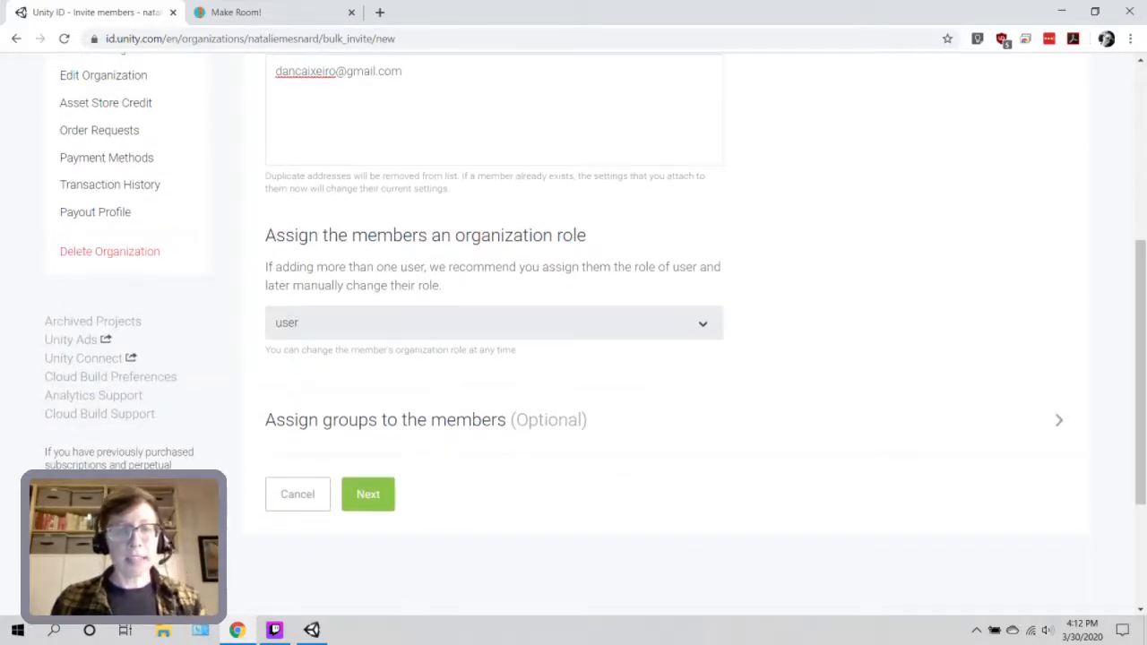
click(367, 493)
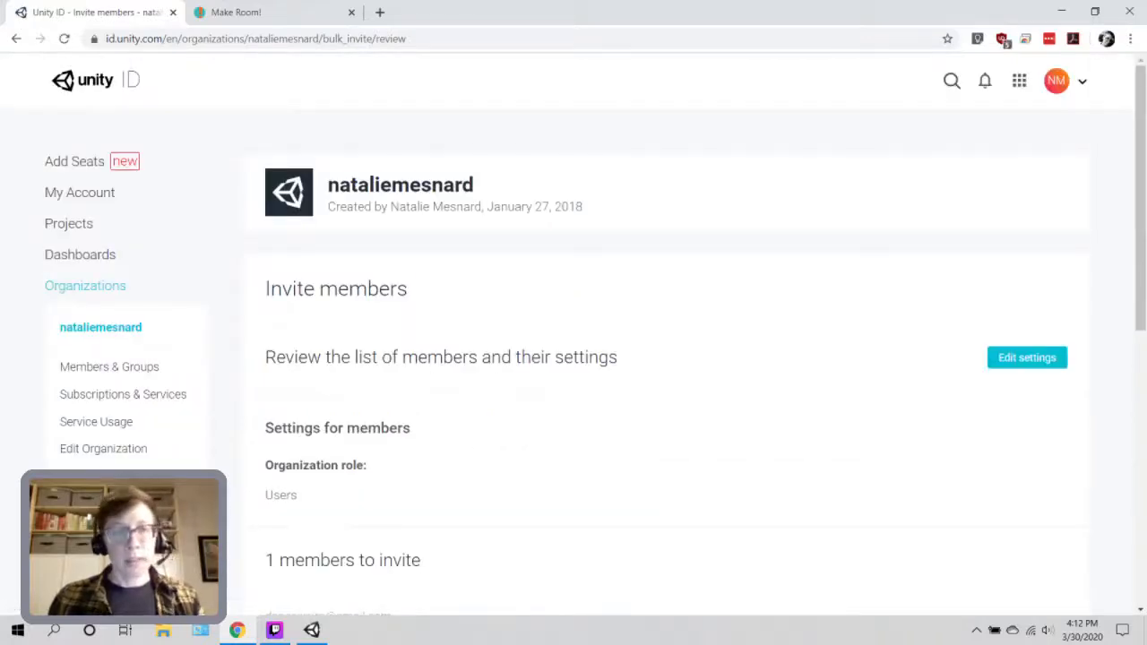
scroll(595, 346, down, 1)
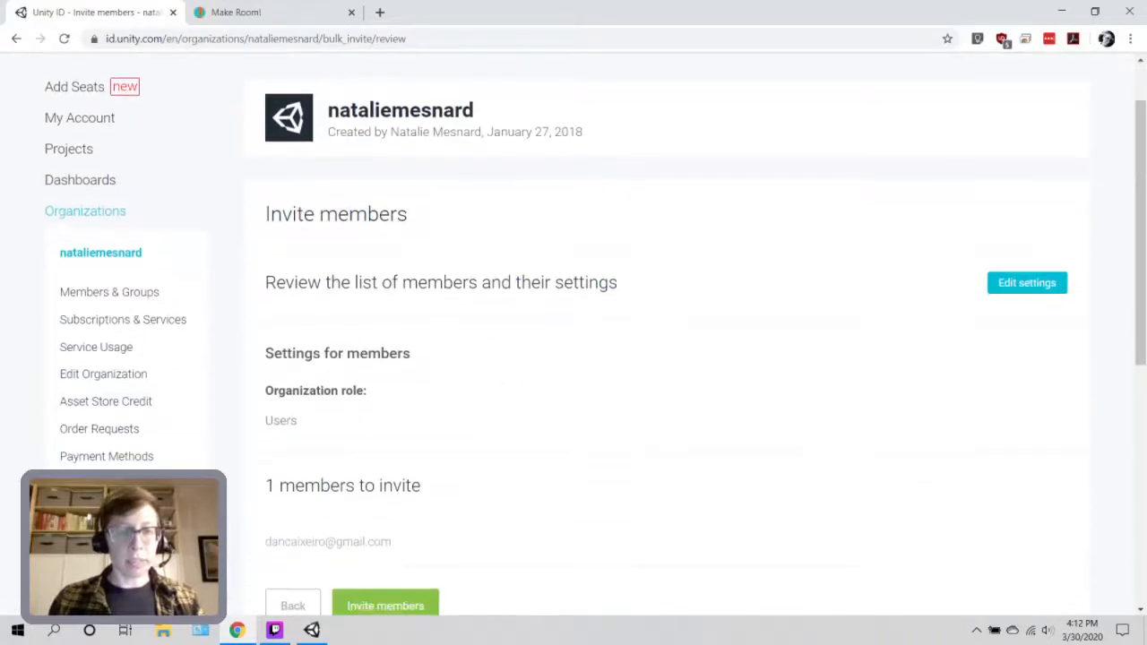
scroll(385, 466, down, 2)
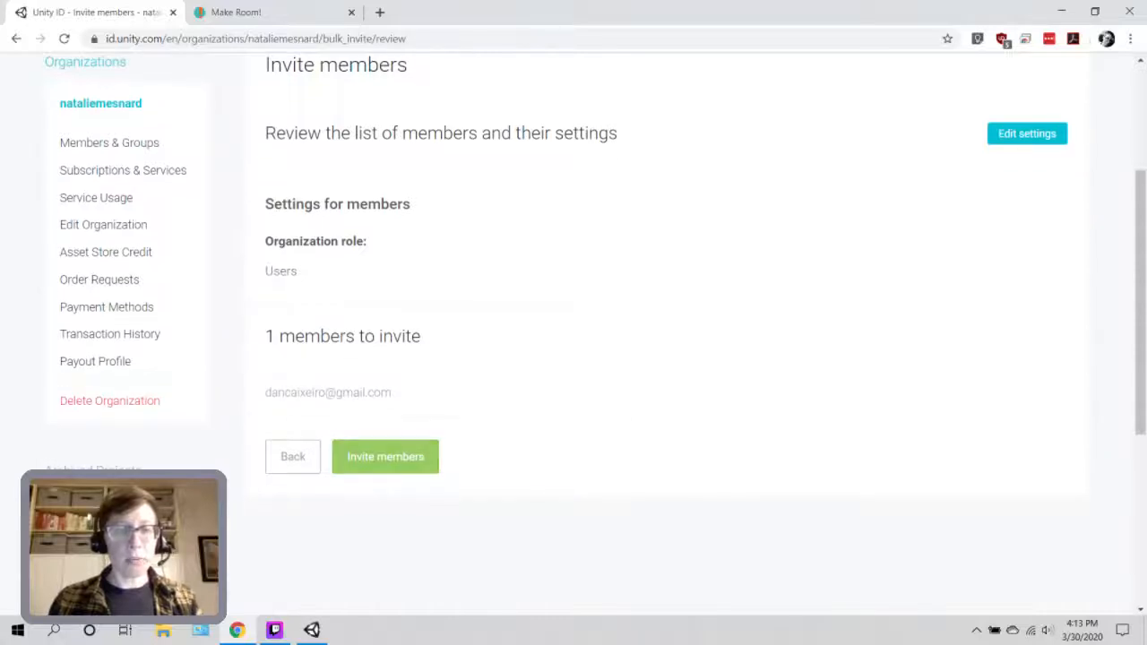
click(386, 456)
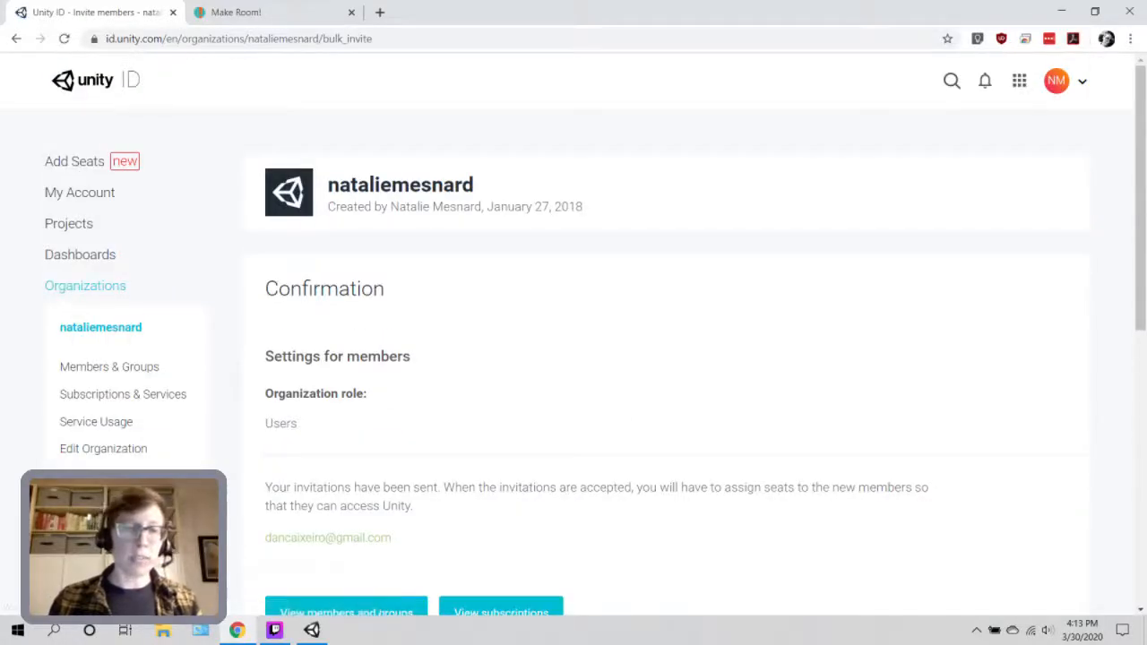
Open the Subscriptions page showing Unity Teams Basic with 3 seats.
scroll(594, 332, down, 1)
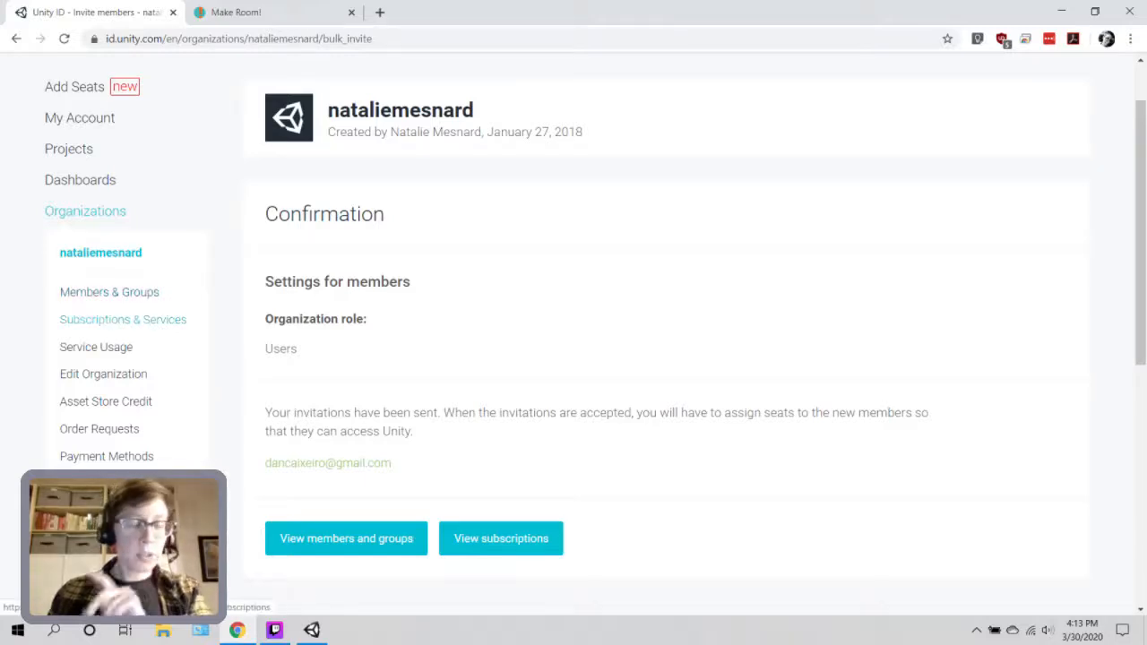
click(123, 319)
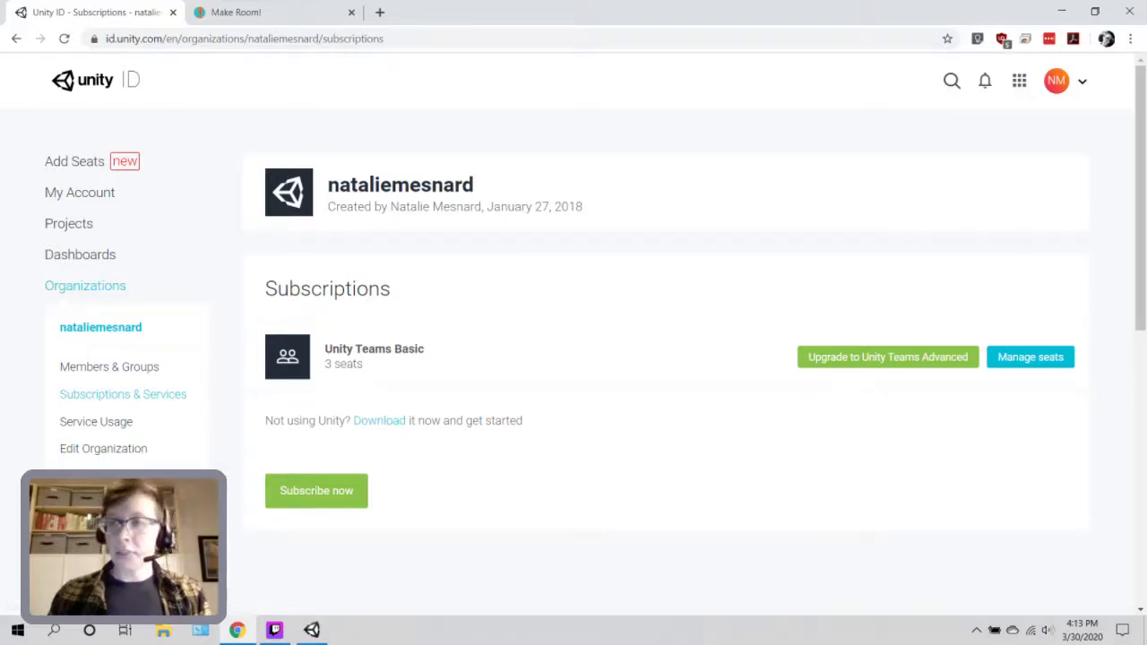
Assign one Unity Teams Basic seat to the invited teammate through Manage seats.
click(1030, 357)
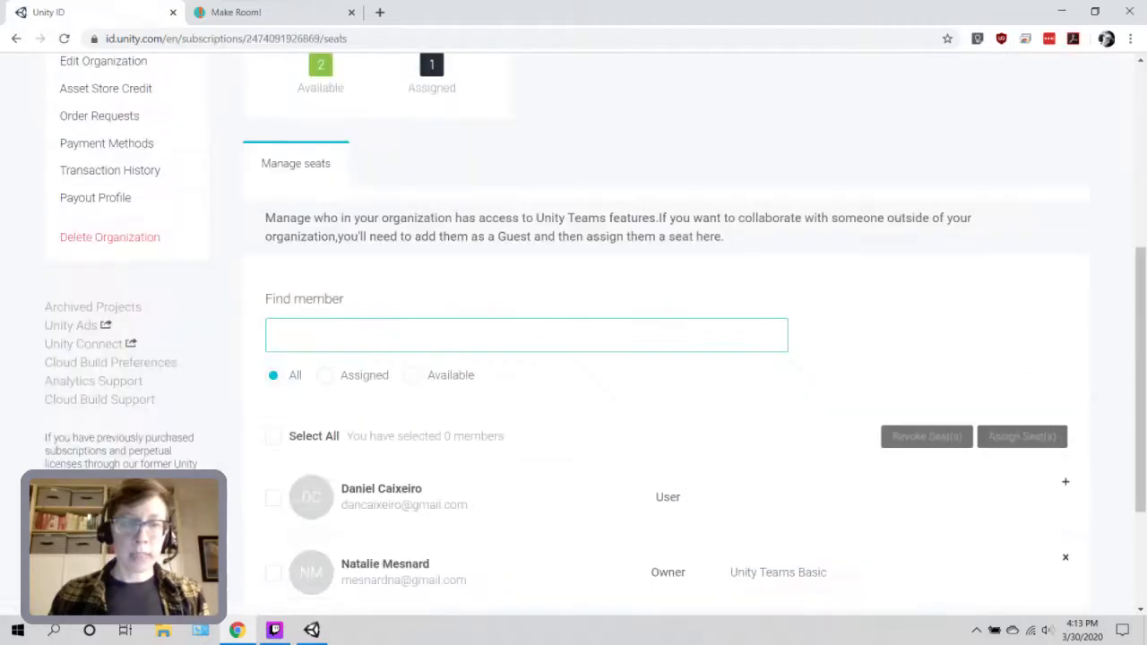
scroll(595, 322, down, 1)
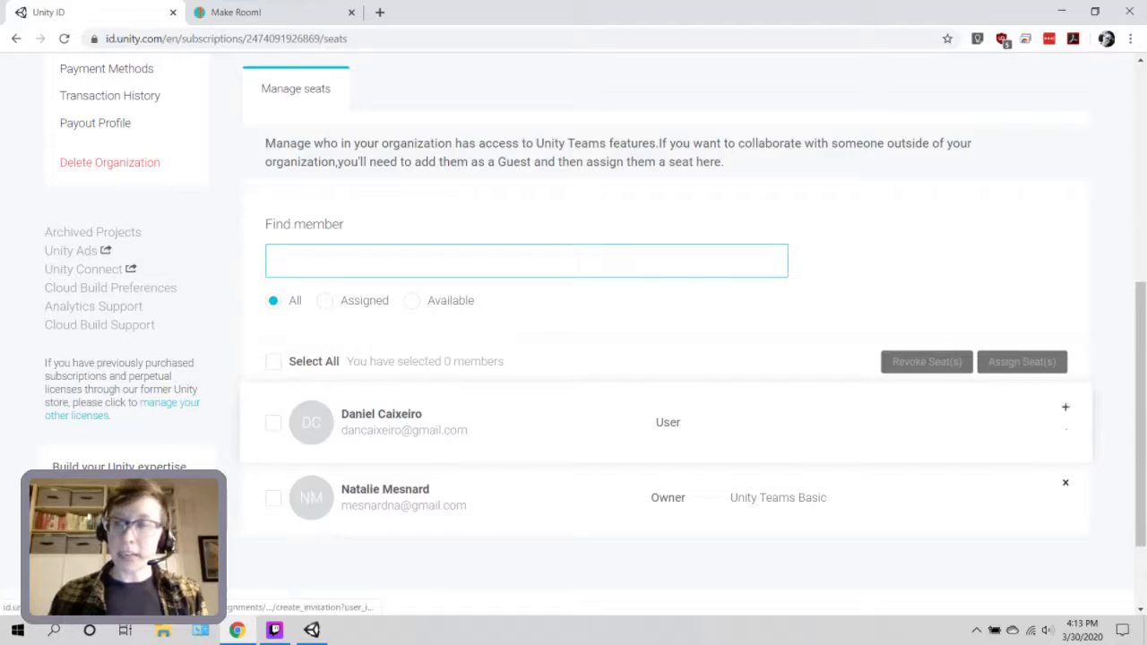
click(1065, 409)
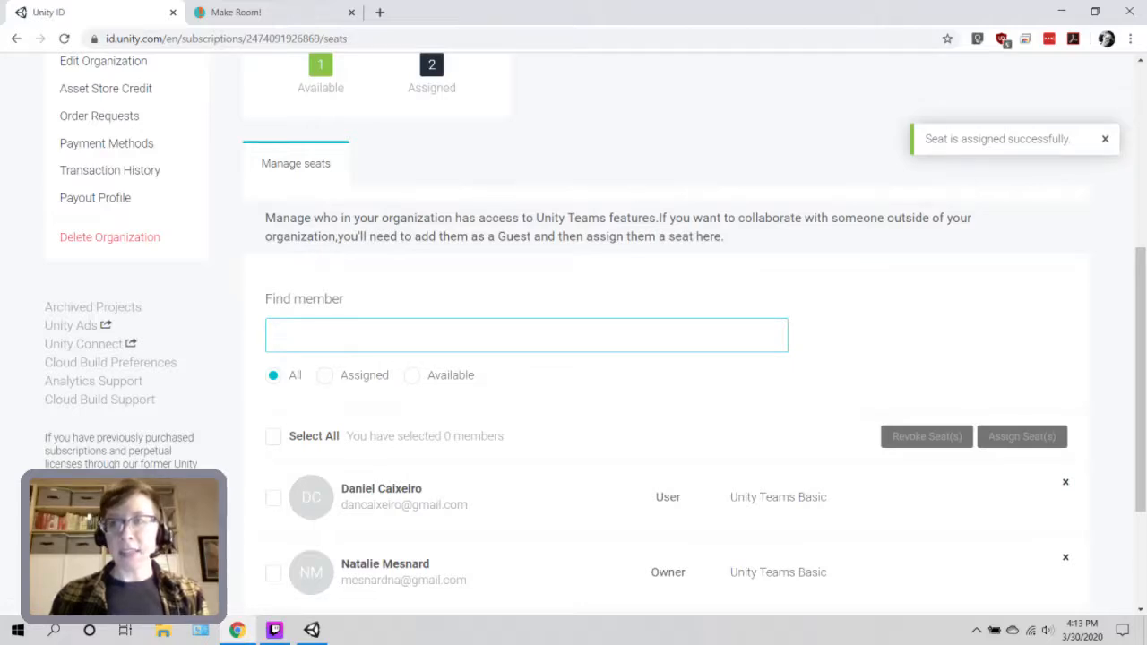
Check the seat status, then go to the organization's Projects list.
scroll(574, 340, down, 2)
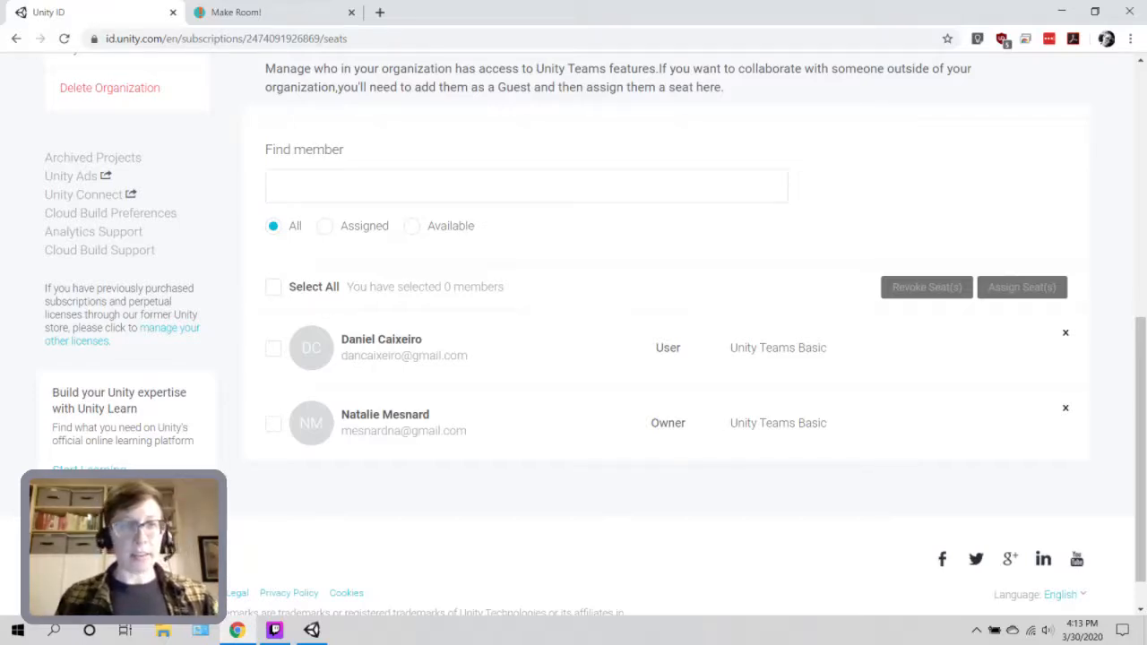
scroll(1052, 557, up, 3)
scroll(1051, 557, up, 2)
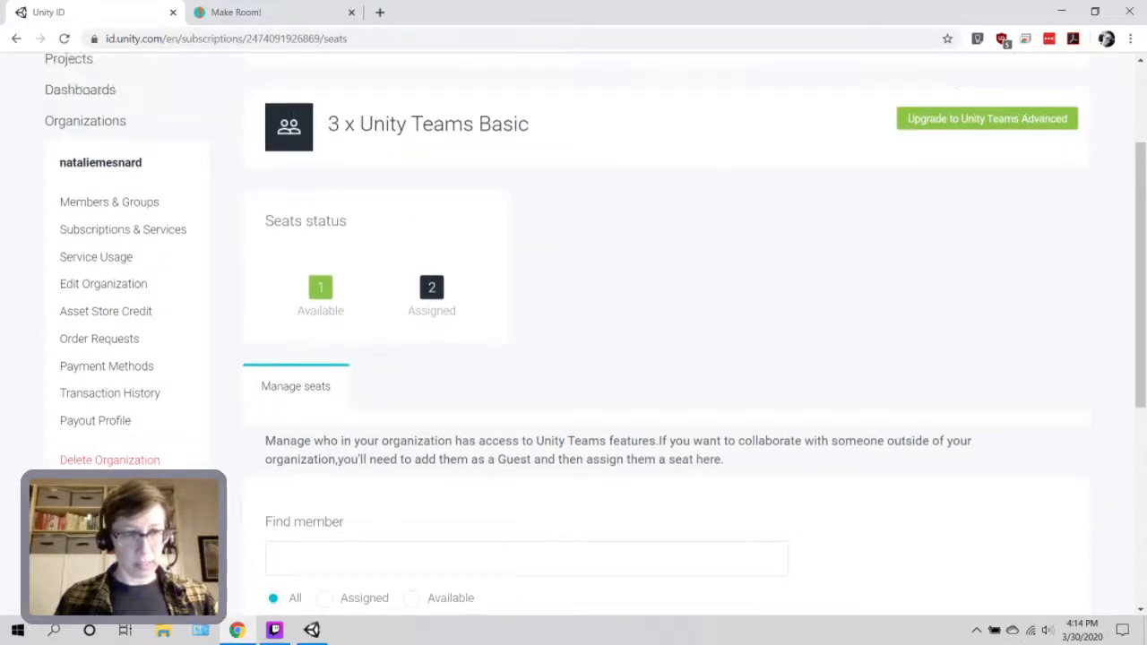
scroll(663, 341, down, 5)
scroll(663, 340, up, 1)
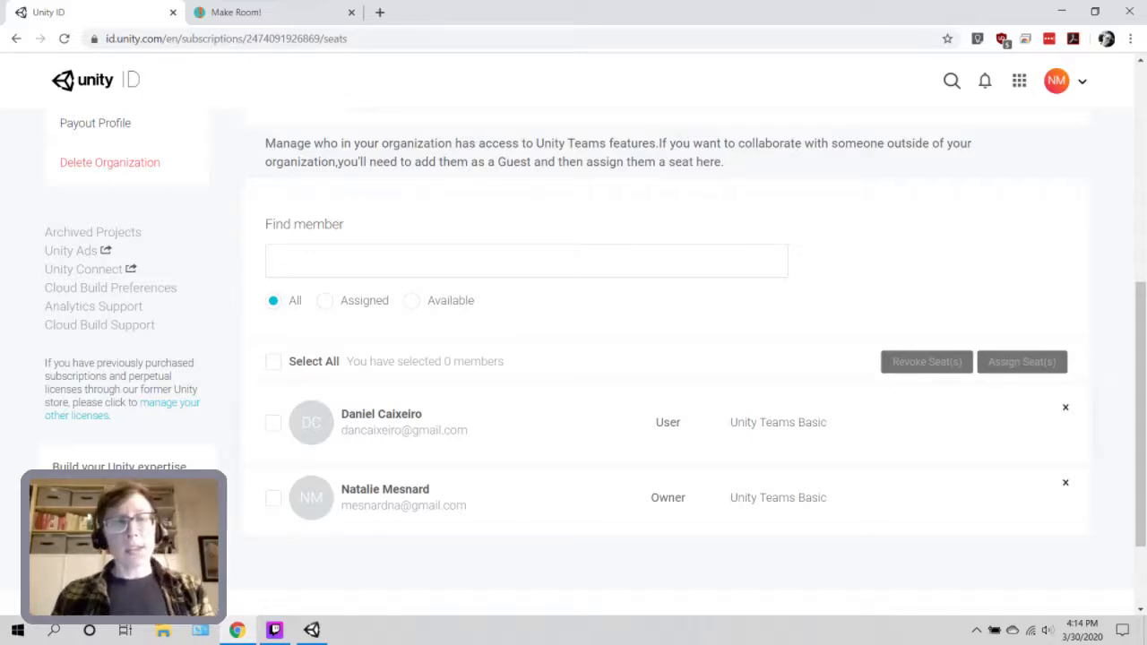
scroll(591, 358, up, 2)
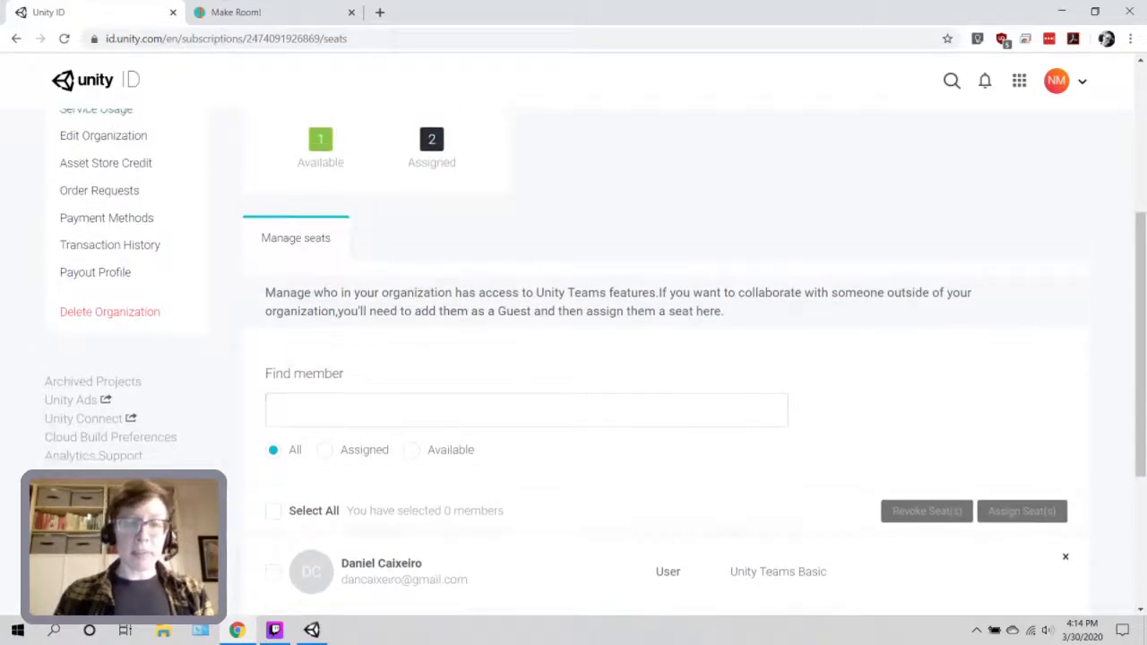
scroll(591, 358, down, 2)
scroll(591, 358, up, 4)
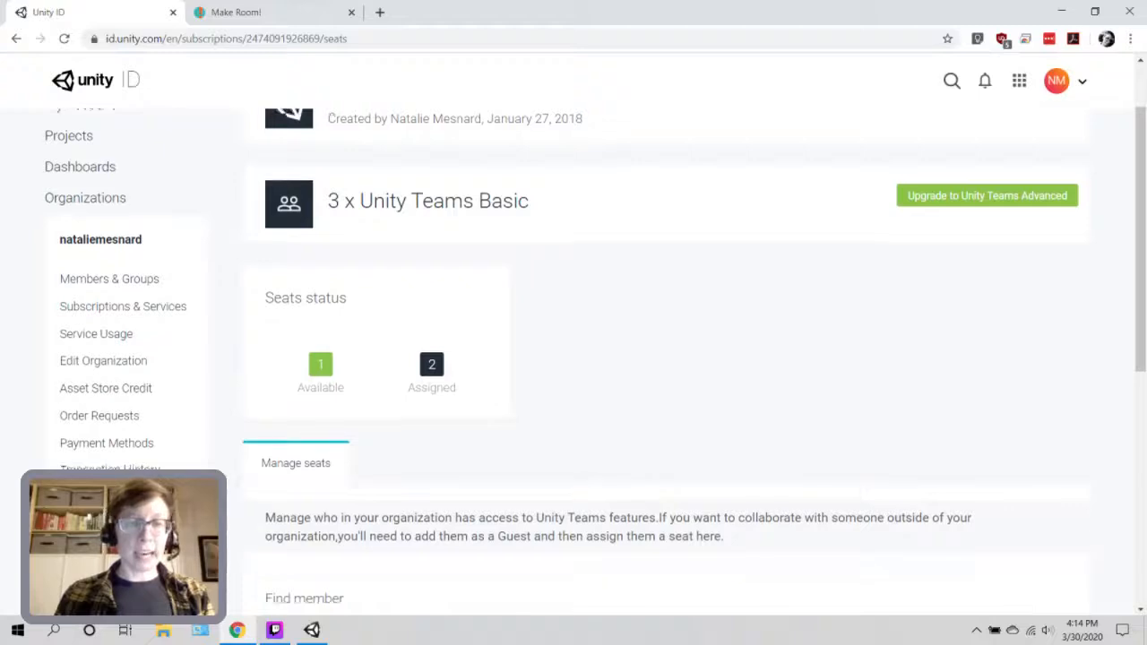
scroll(591, 359, up, 1)
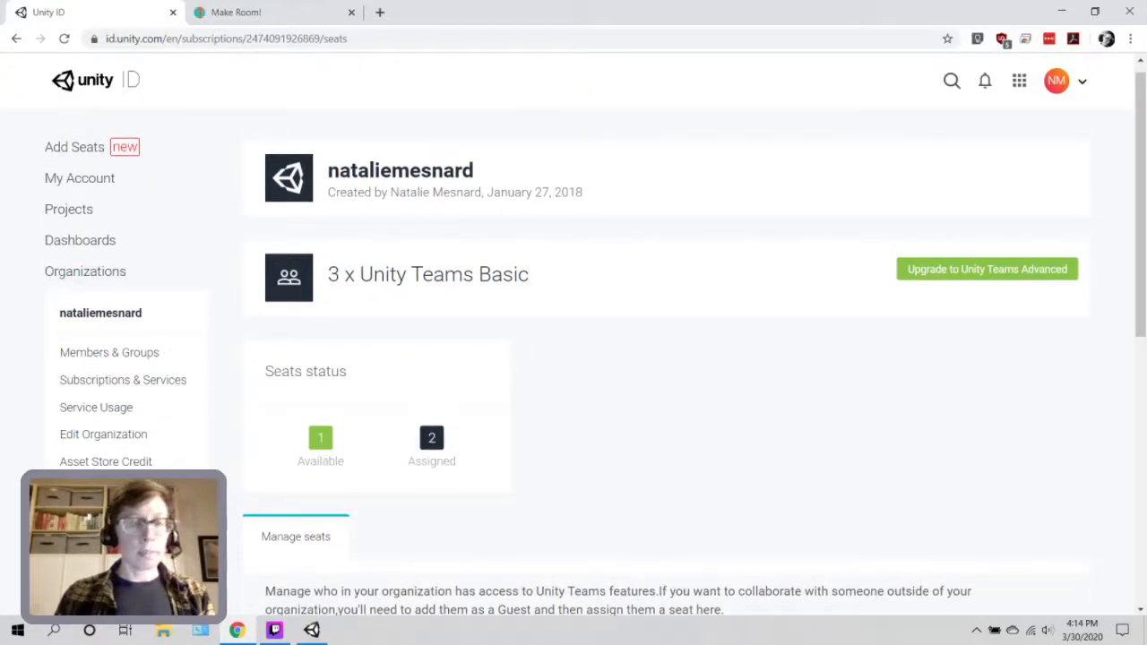
click(68, 209)
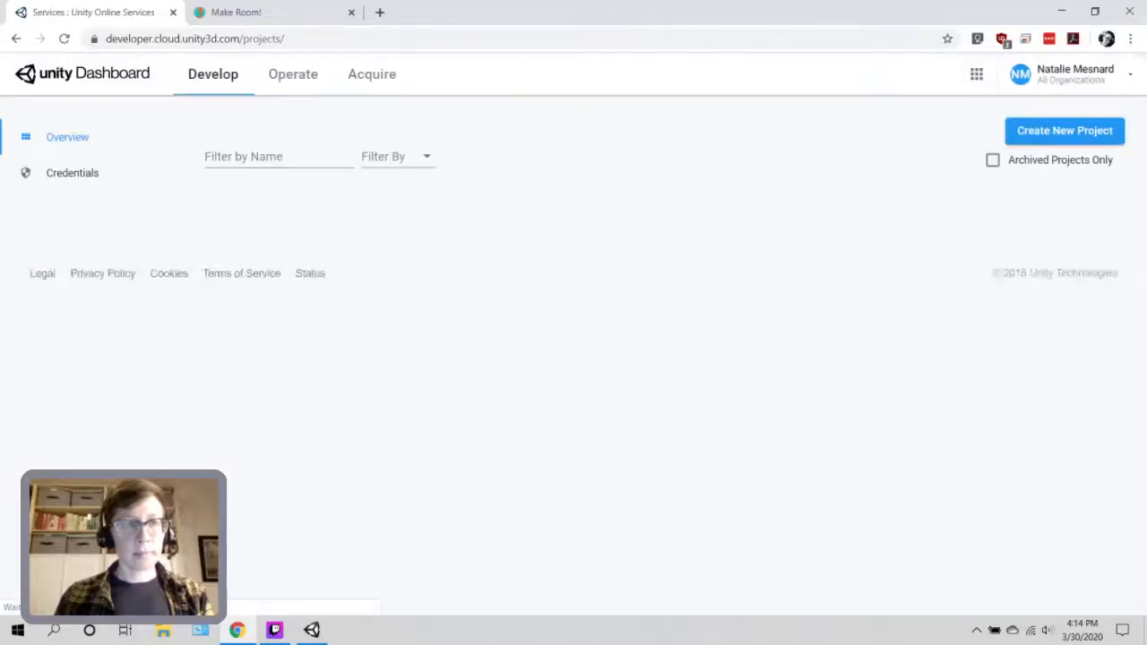
Filter projects by 'exam' and open ExampleProjectNew's overview.
click(269, 157)
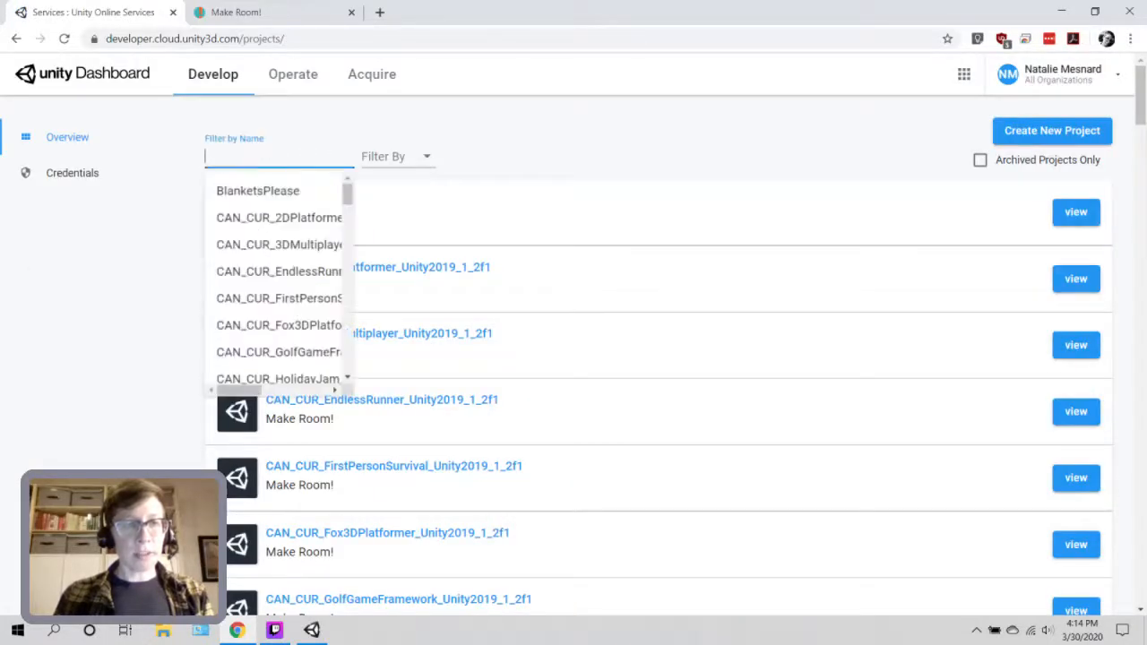
text(exam)
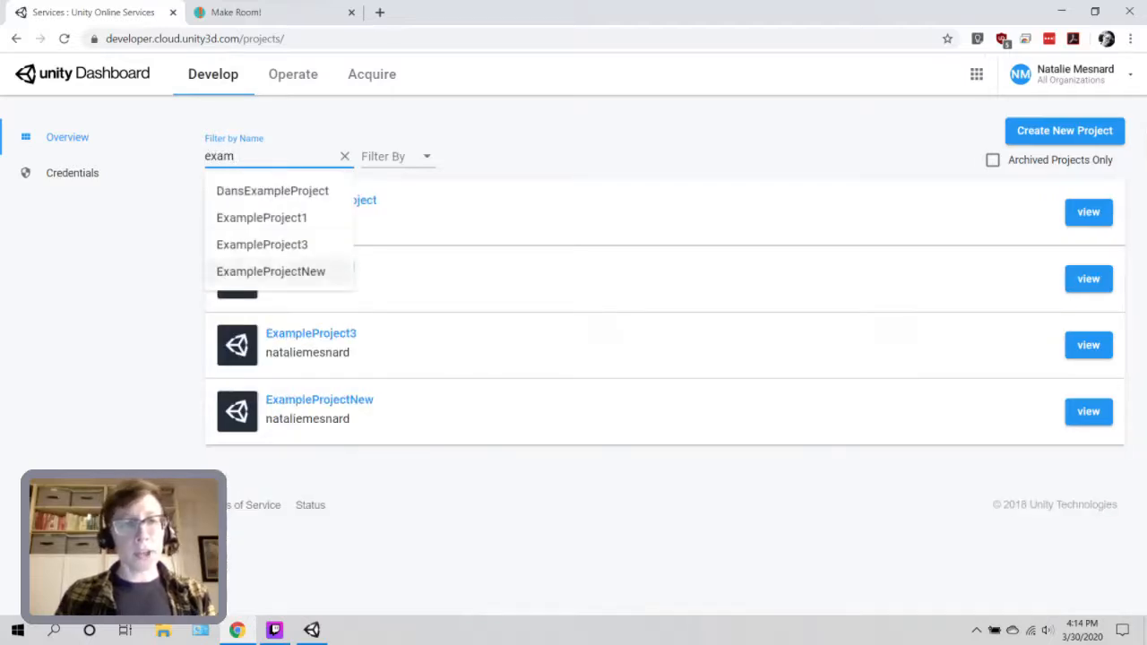
click(270, 271)
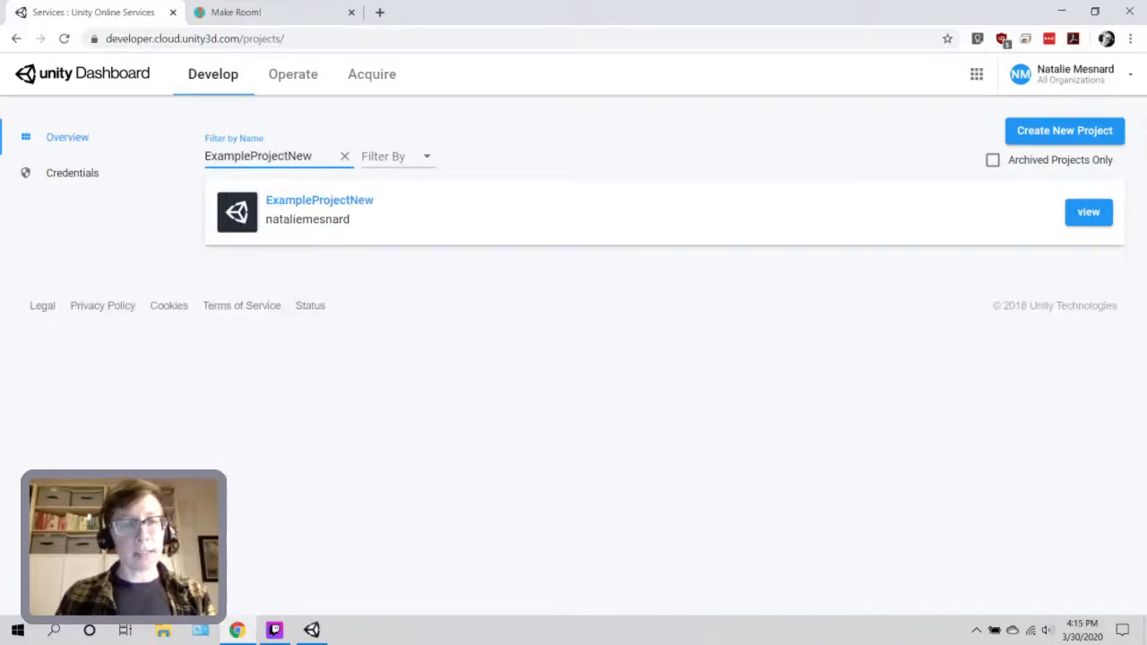
click(319, 200)
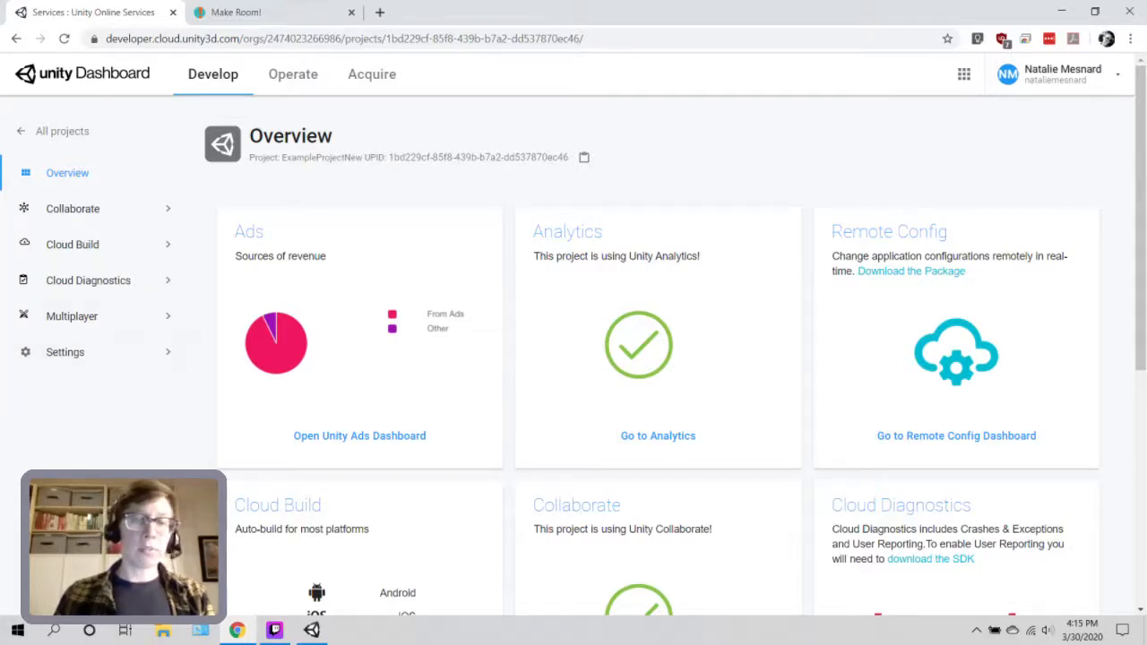
Open the Users page under ExampleProjectNew's Settings in the Dashboard sidebar.
click(64, 352)
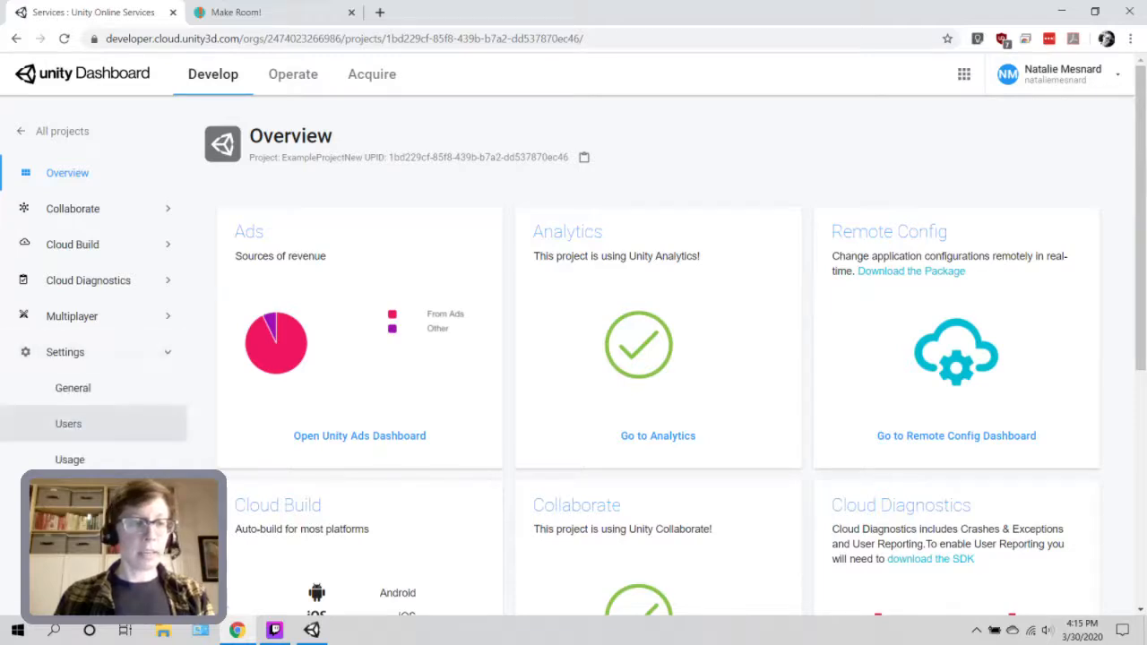
click(68, 424)
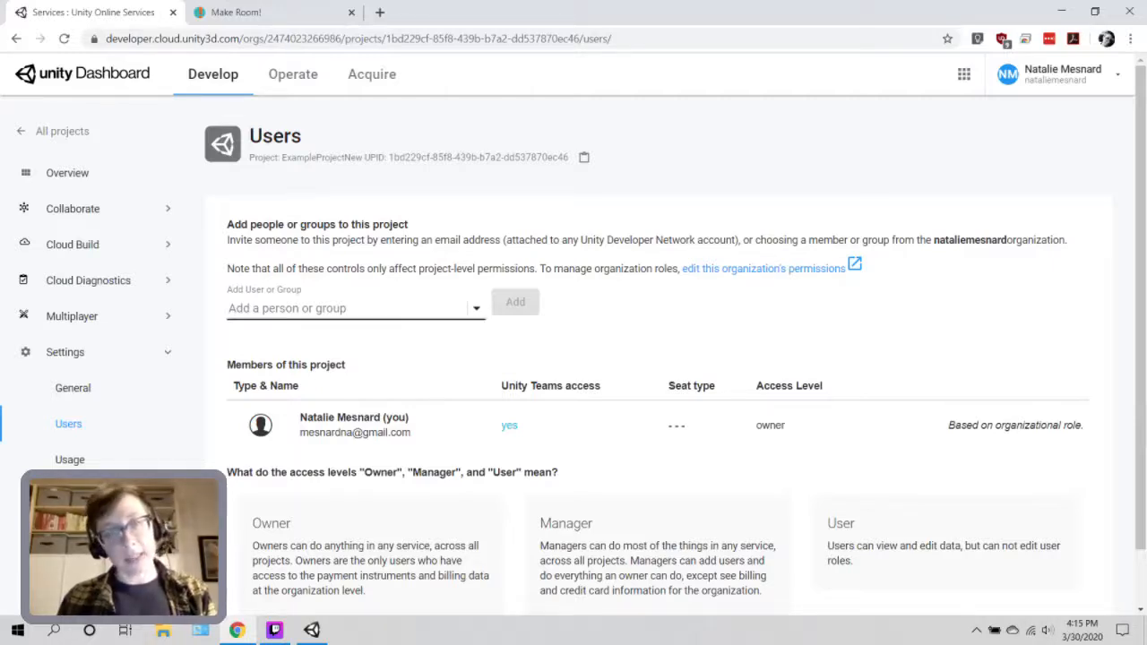
Pick the teammate from the Add a person or group list and add them to ExampleProjectNew.
click(347, 308)
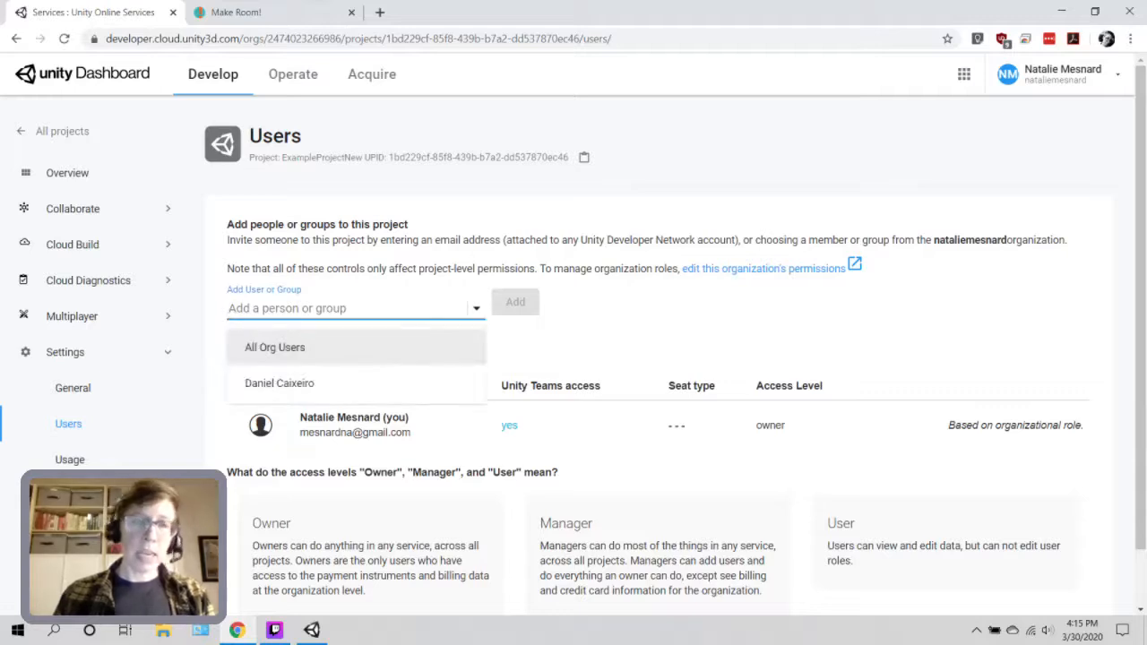
key(Down)
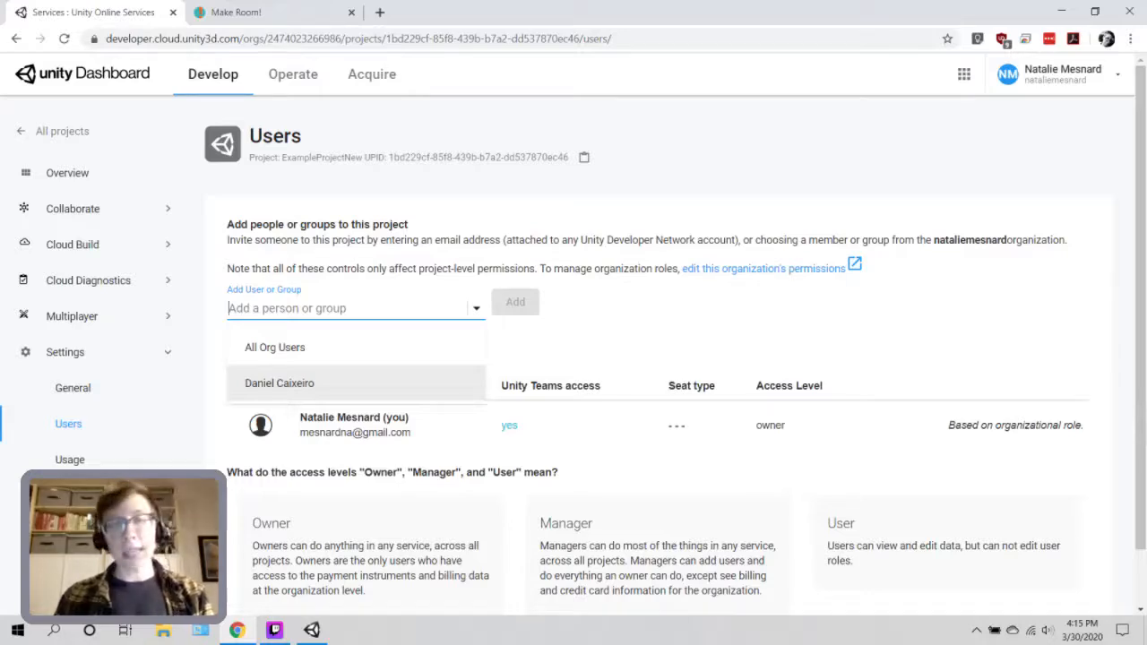
key(Return)
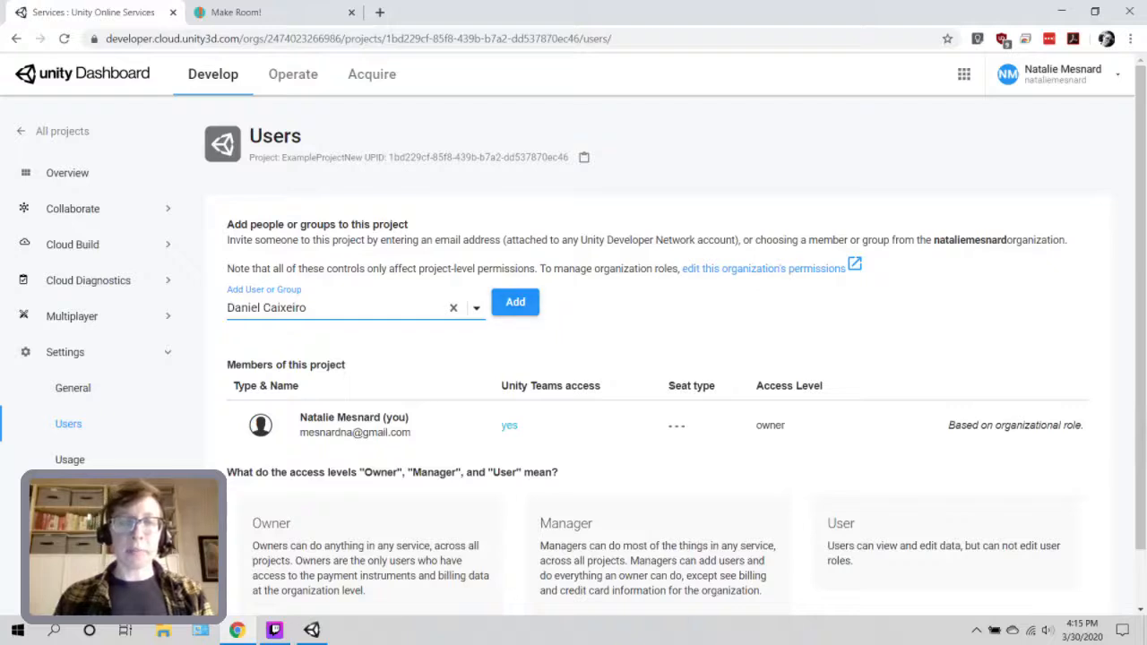
click(518, 303)
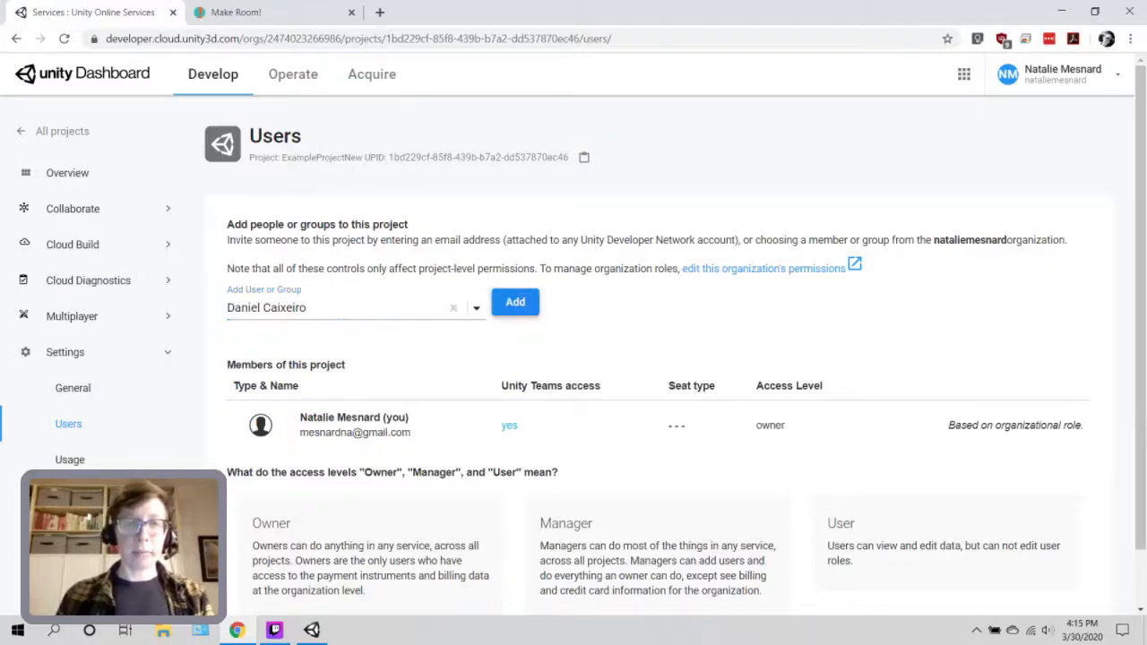